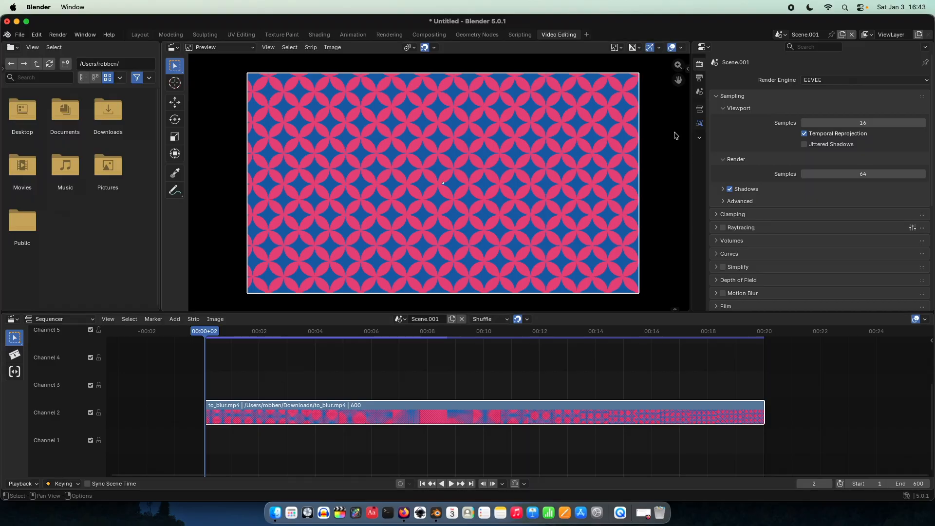
# Step: Add a Compositor modifier to the to_blur.mp4 strip and create a new compositor node group for it
pyautogui.click(700, 124)
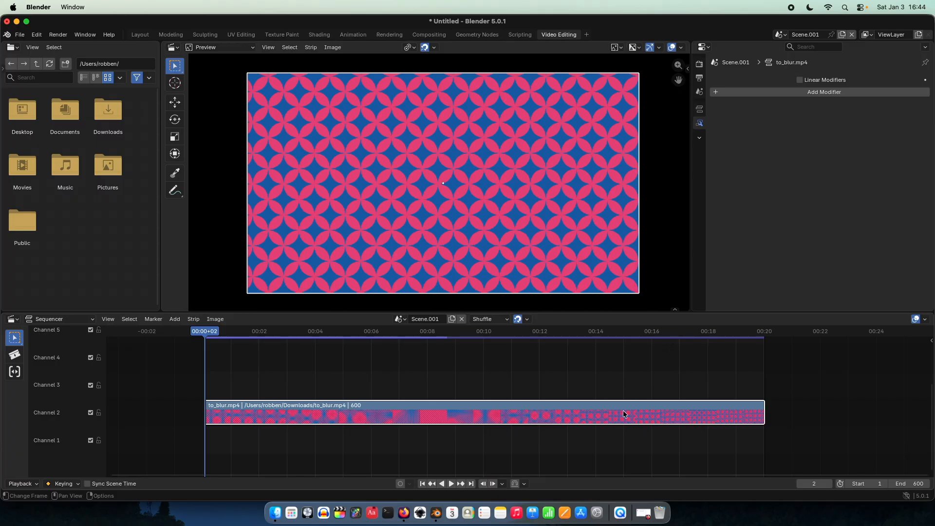
pyautogui.click(744, 93)
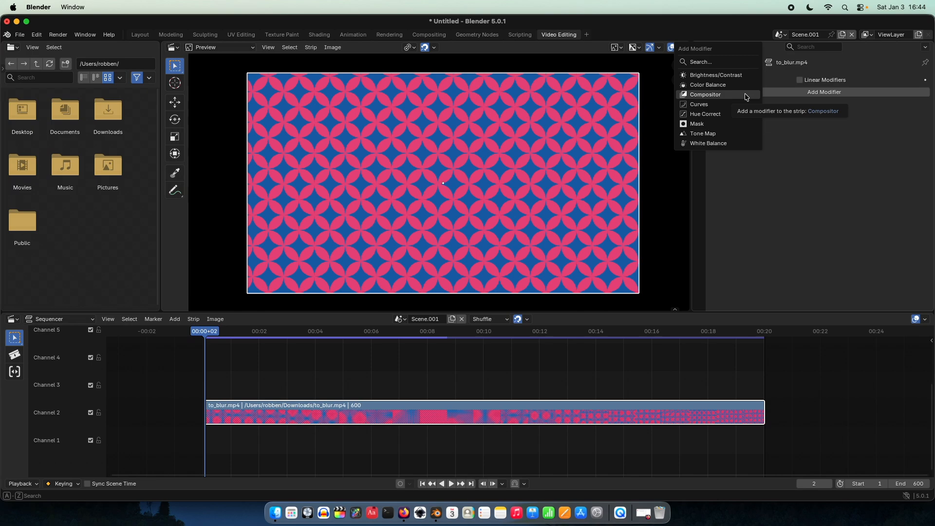
pyautogui.click(745, 95)
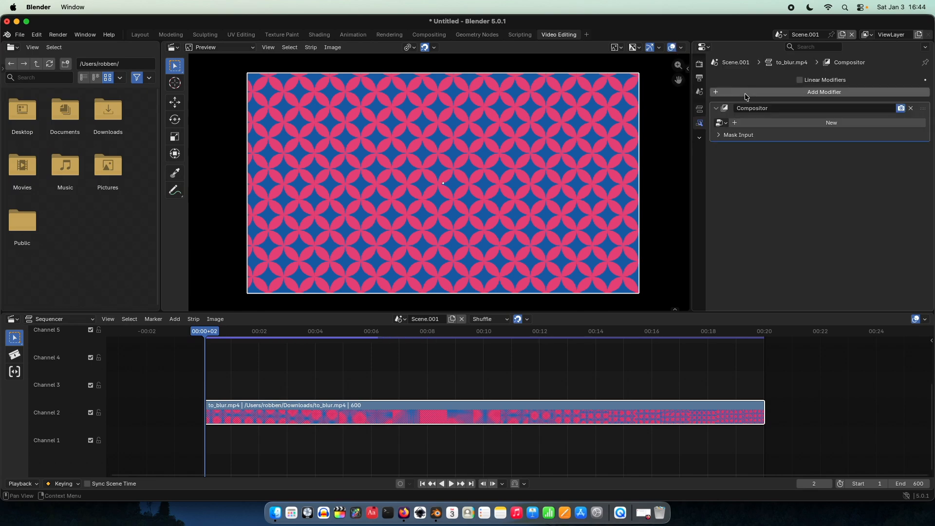
pyautogui.click(746, 126)
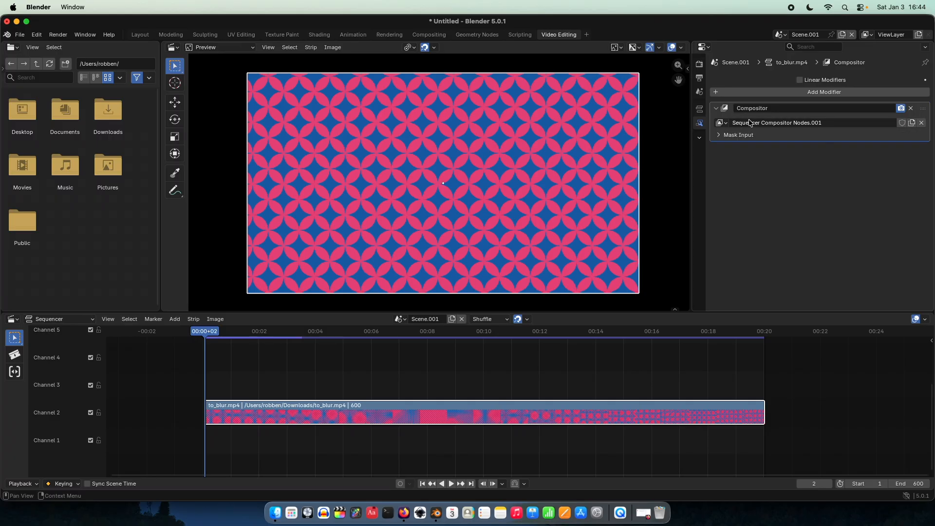
# Step: Split the preview area vertically into two side-by-side areas of about equal width
pyautogui.scroll(-1, 617, 186)
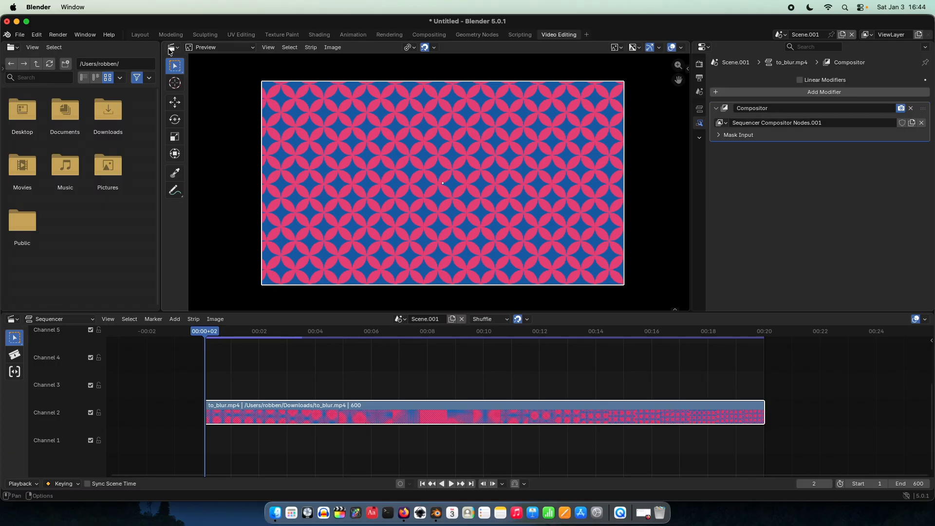
pyautogui.click(171, 48)
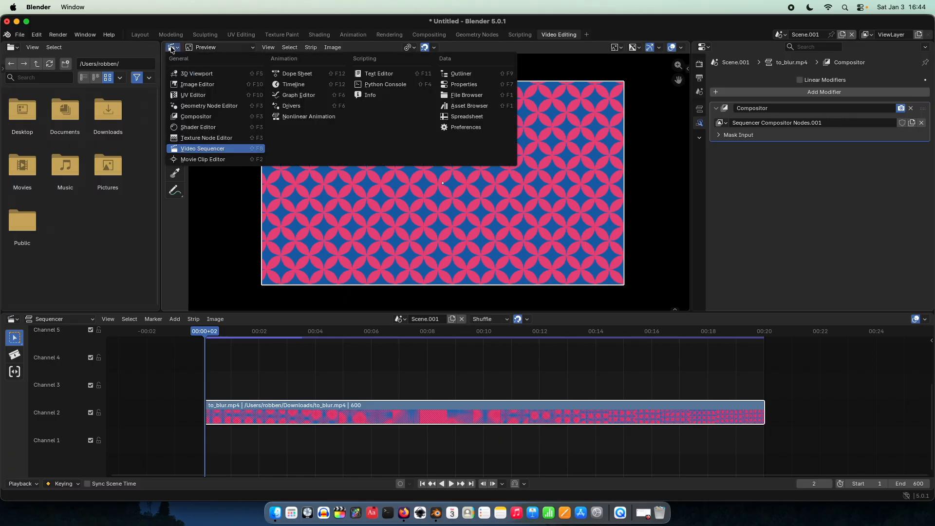
pyautogui.click(171, 48)
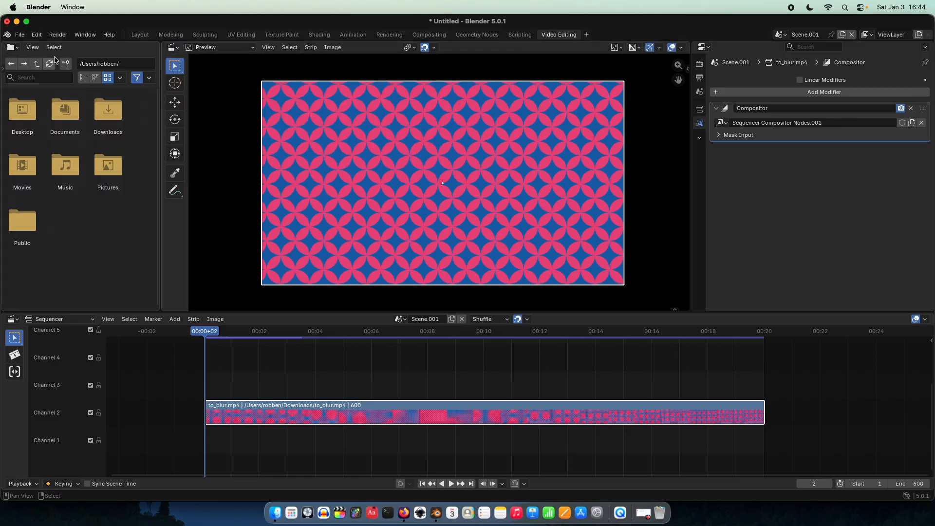
pyautogui.click(12, 49)
pyautogui.rightClick(161, 229)
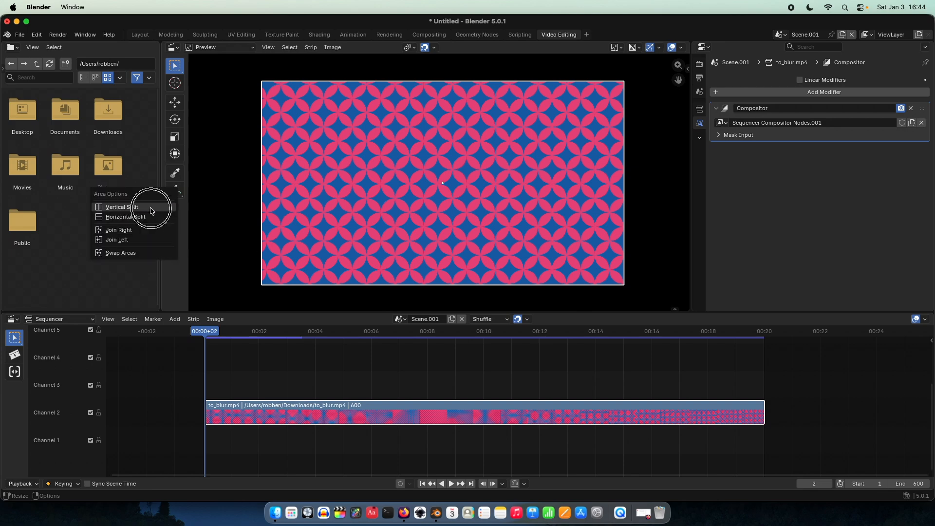
pyautogui.click(148, 209)
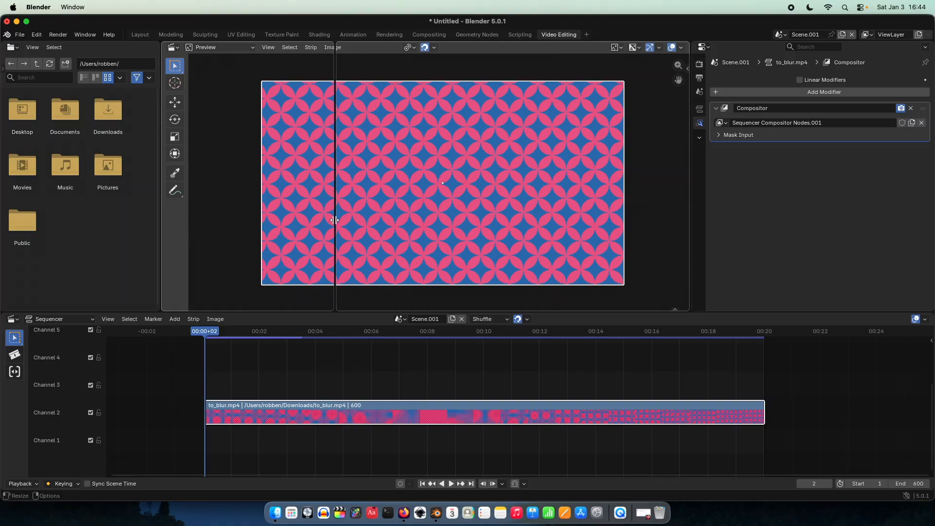
pyautogui.click(419, 221)
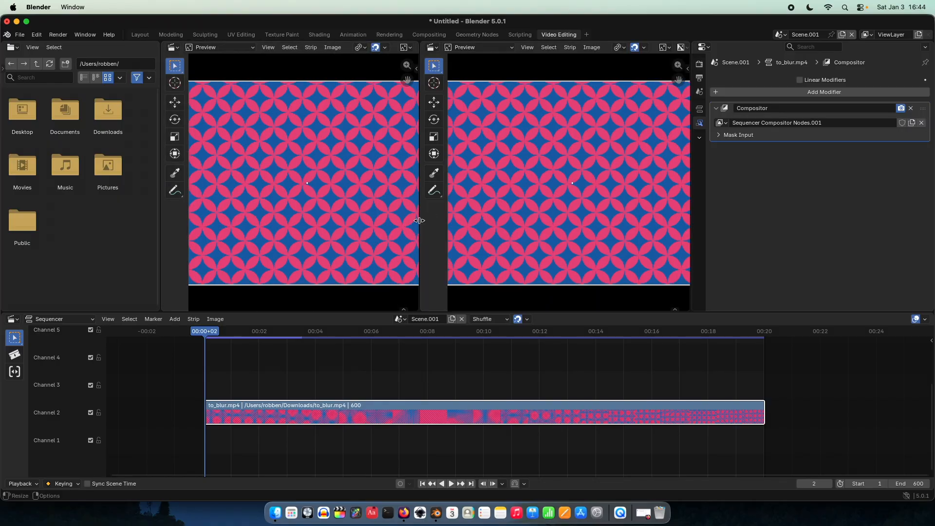
# Step: Turn the first of the two preview areas into a Compositor editor and set its node tree sub-type to Sequencer
pyautogui.click(175, 47)
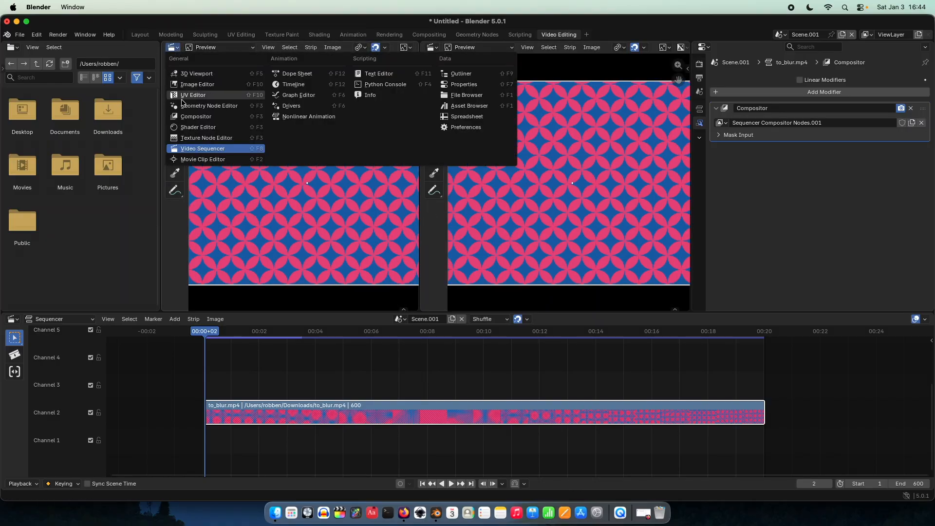
pyautogui.click(196, 117)
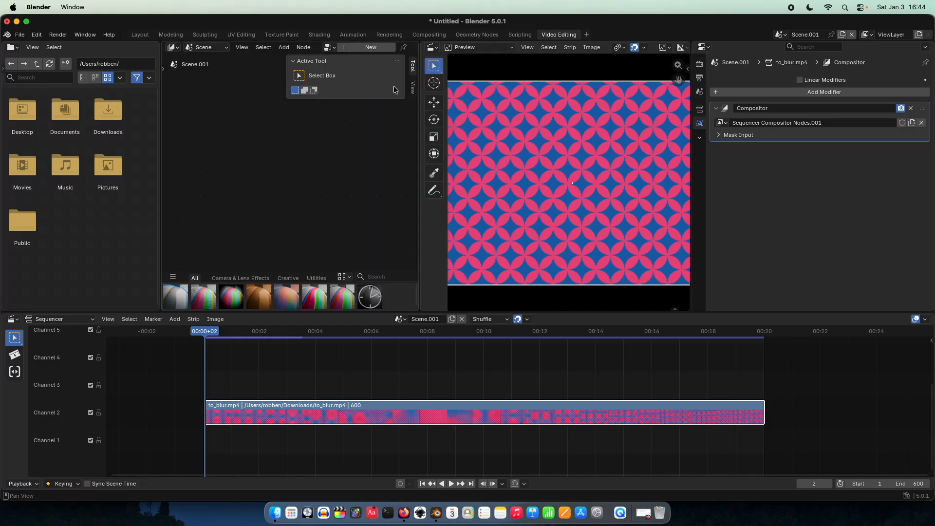
pyautogui.click(413, 66)
pyautogui.scroll(-2, 535, 166)
pyautogui.scroll(-1, 539, 175)
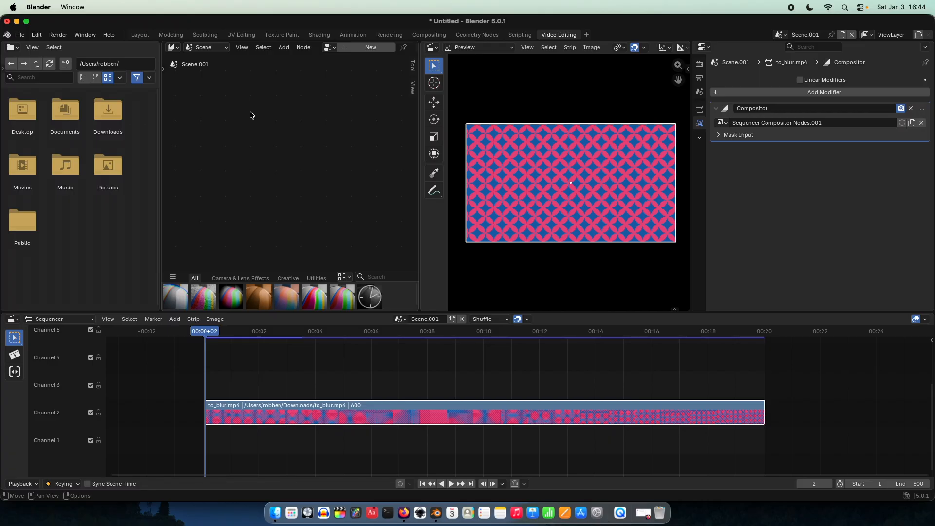
pyautogui.click(200, 51)
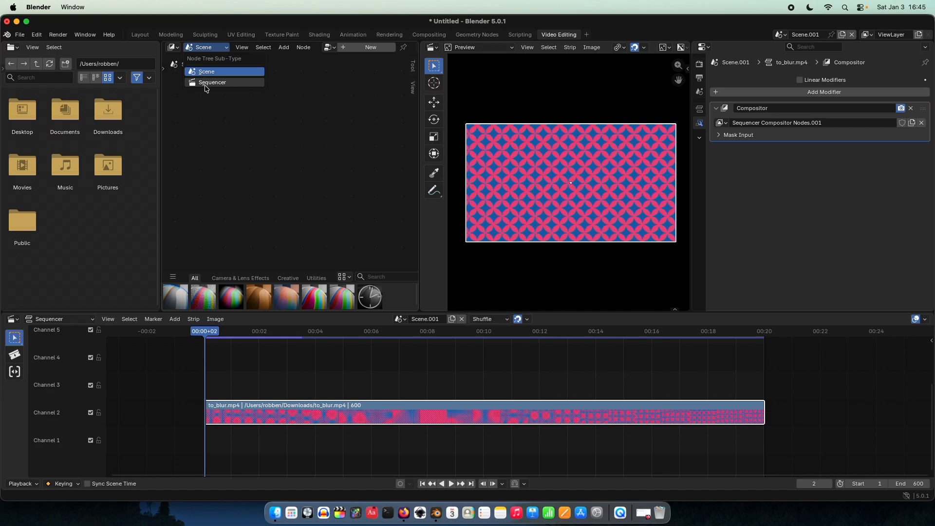
pyautogui.click(209, 83)
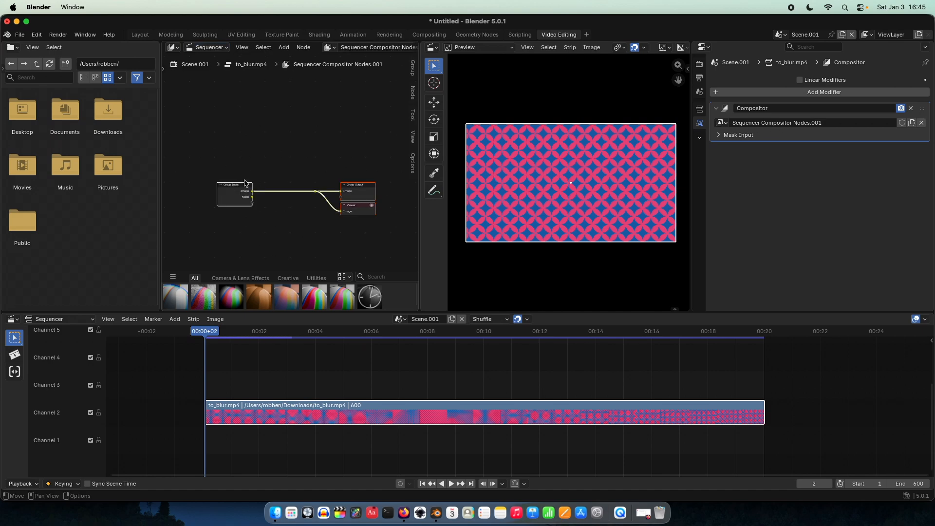
# Step: Delete the reroute point that links the Group Input image to the Group Output and Viewer nodes
pyautogui.scroll(4, 229, 183)
pyautogui.moveTo(275, 183)
pyautogui.mouseDown(button='middle')
pyautogui.moveTo(272, 169)
pyautogui.moveTo(287, 172)
pyautogui.moveTo(280, 168)
pyautogui.mouseUp(button='middle')
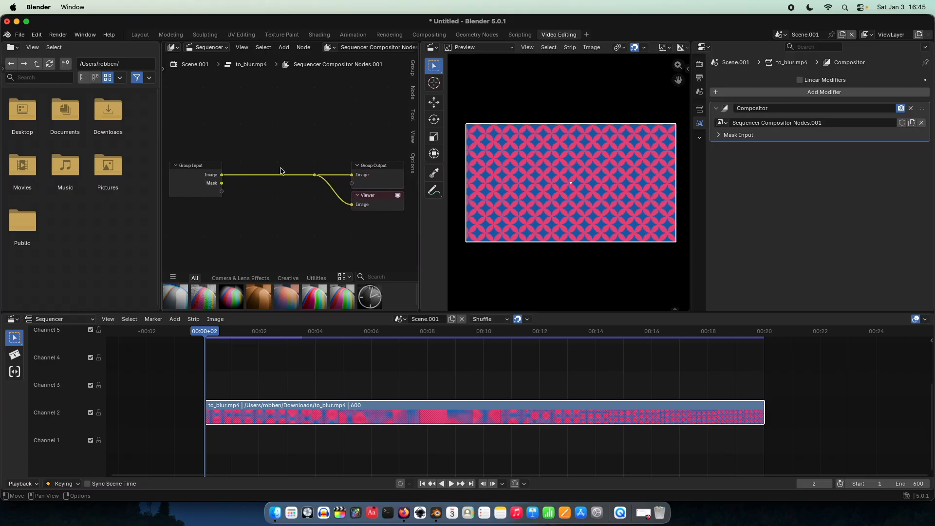
pyautogui.click(208, 173)
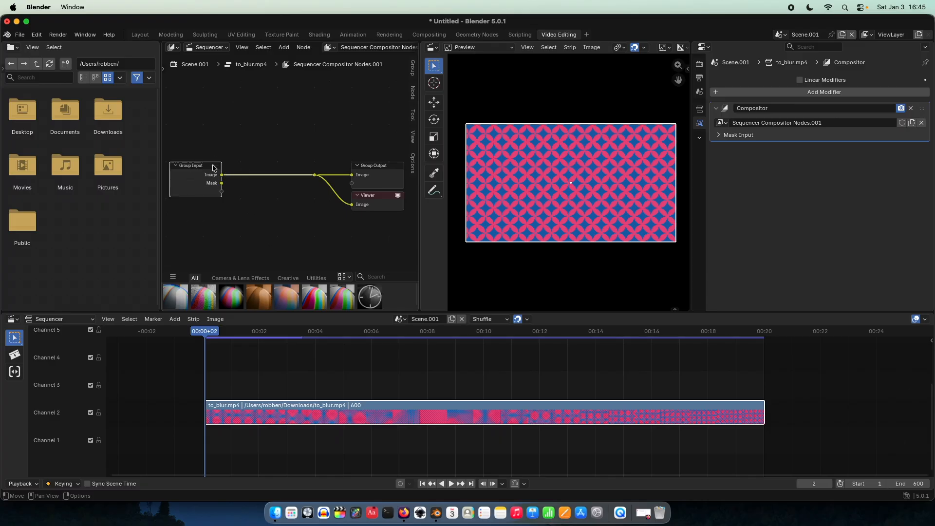
pyautogui.click(305, 151)
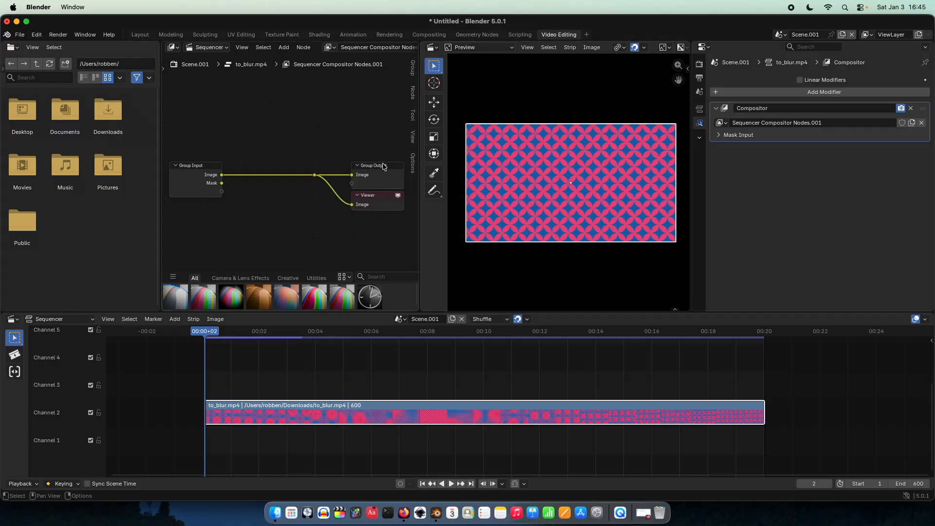
pyautogui.click(315, 175)
pyautogui.press('Delete')
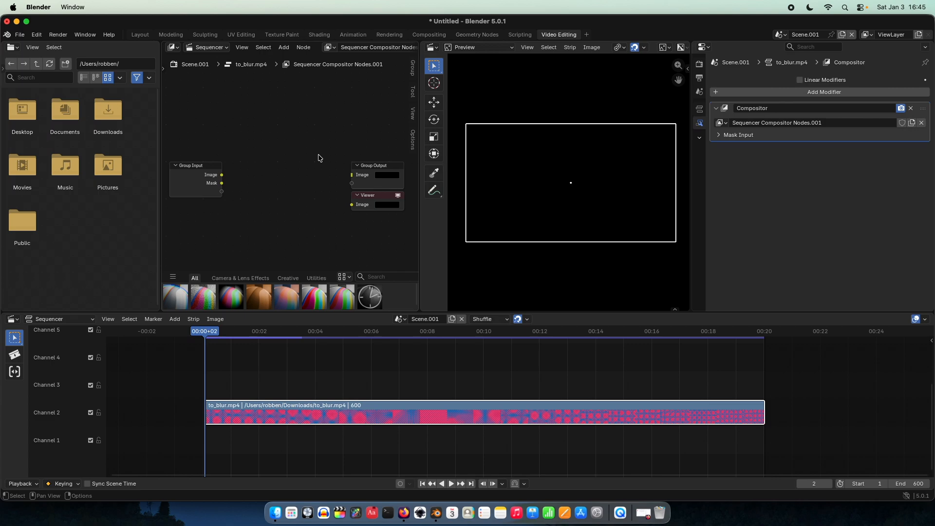
pyautogui.click(299, 419)
pyautogui.scroll(3, 543, 173)
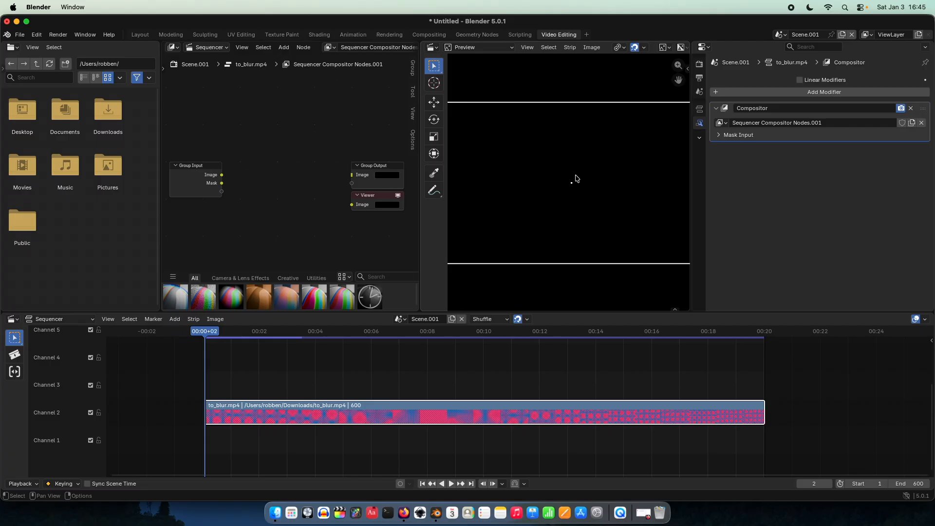
pyautogui.scroll(-1, 576, 178)
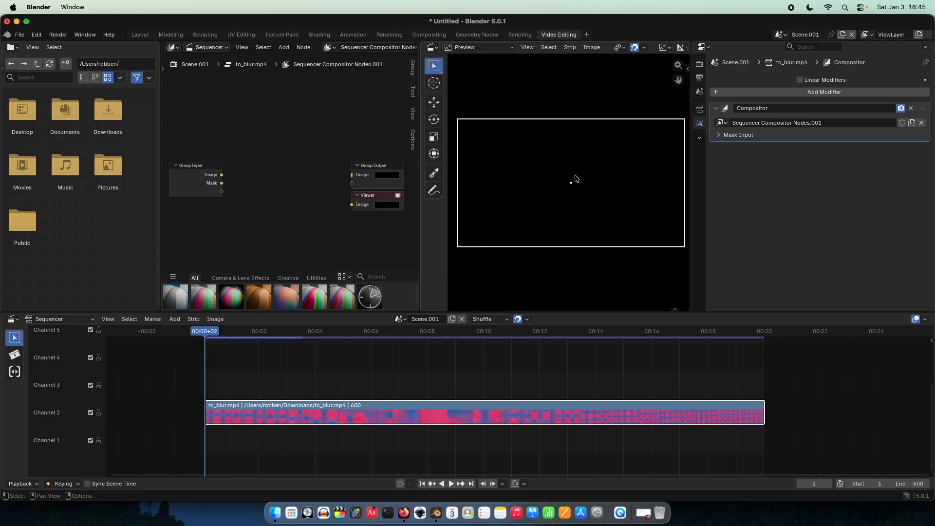
# Step: Add a Defocus blur node and arrange it between the Group Input node and the output nodes
pyautogui.rightClick(288, 160)
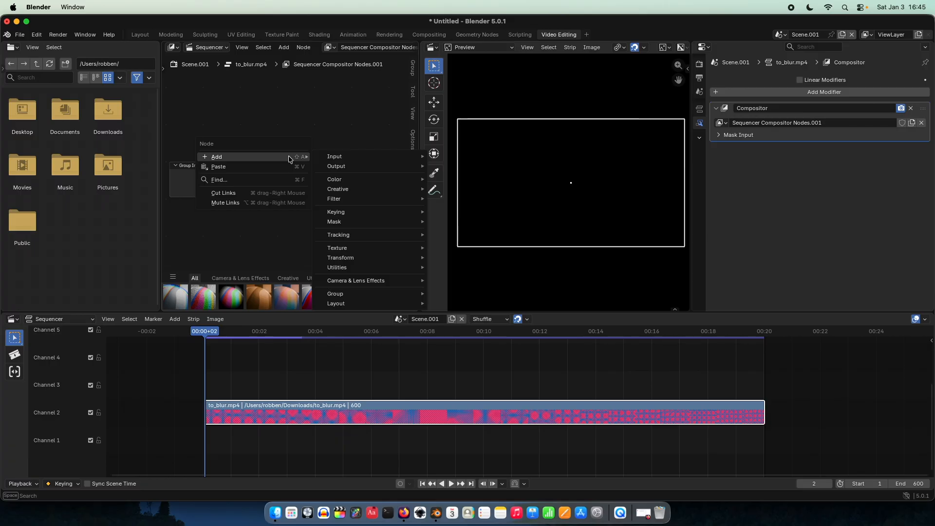
pyautogui.moveTo(365, 199)
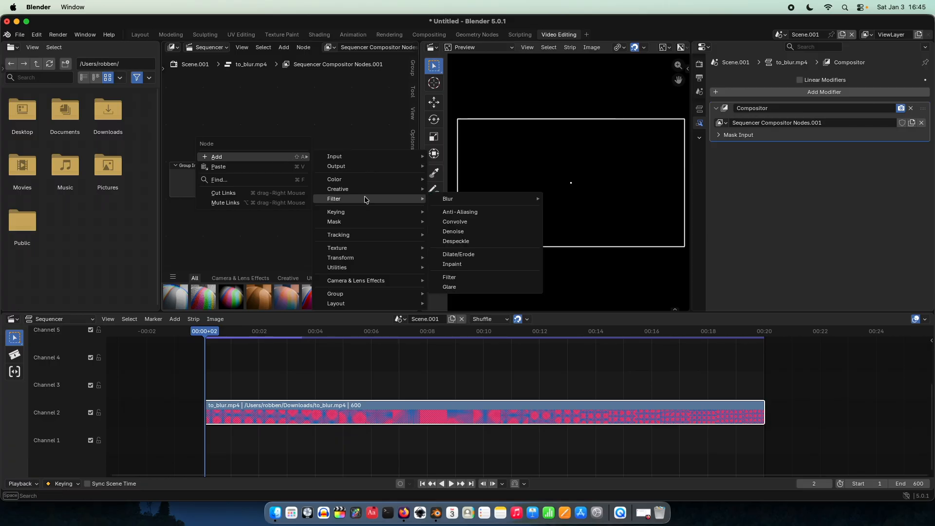
pyautogui.moveTo(450, 200)
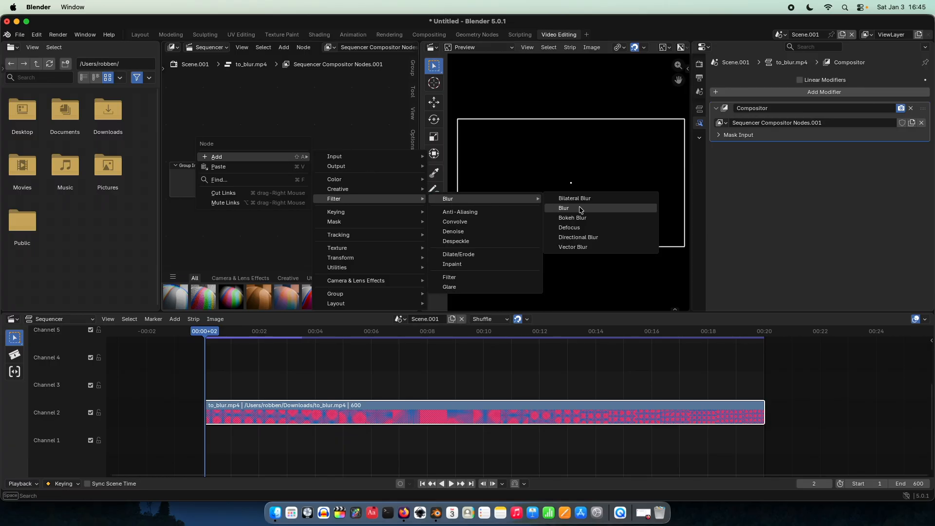
pyautogui.click(569, 228)
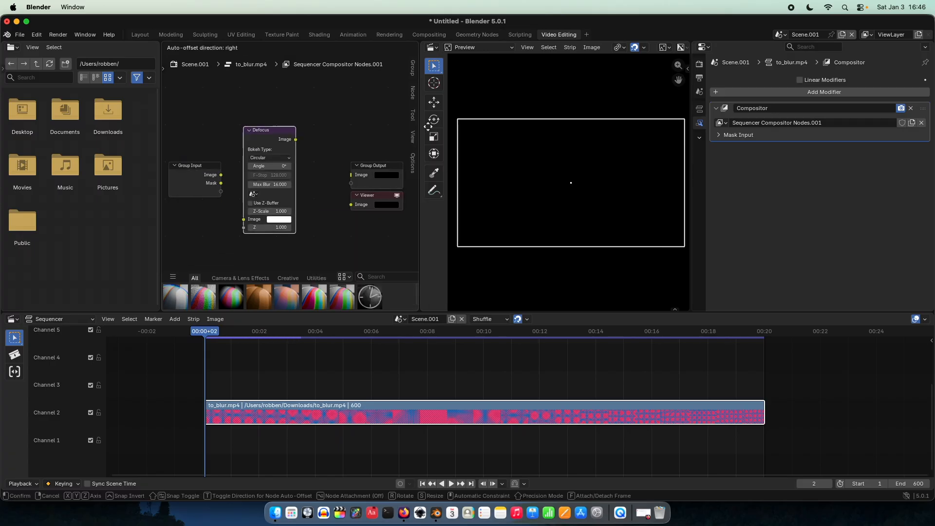
pyautogui.click(318, 125)
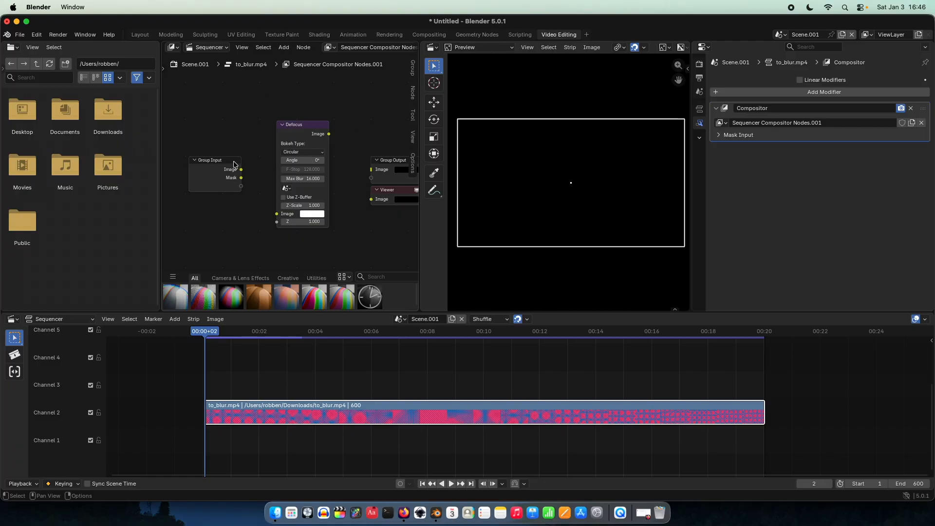
pyautogui.moveTo(233, 161); pyautogui.dragTo(217, 152)
pyautogui.moveTo(306, 126); pyautogui.dragTo(299, 124)
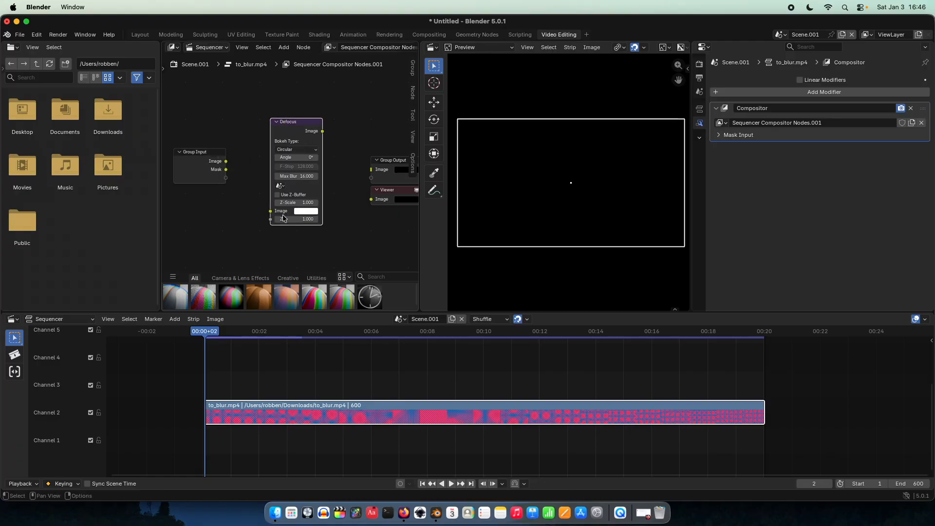
# Step: Connect the Group Input node's Image output to the Defocus node's Image input
pyautogui.scroll(3, 283, 218)
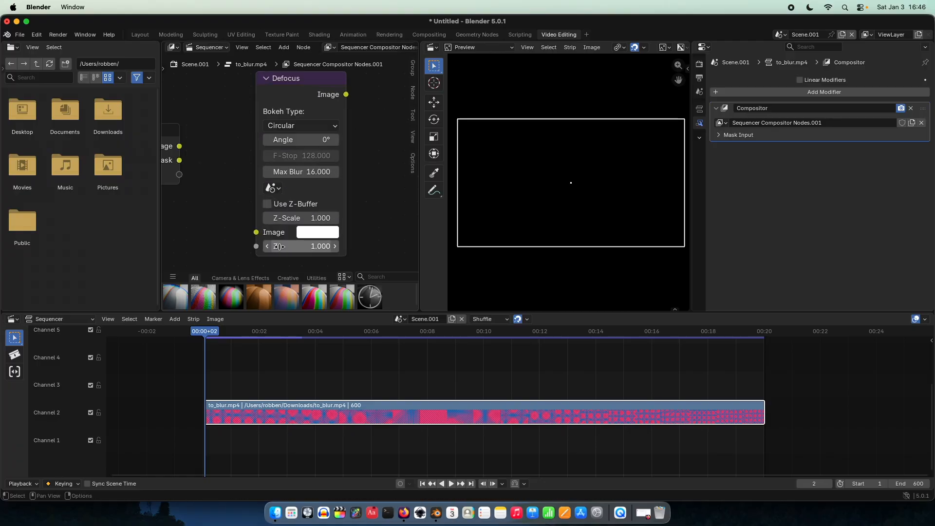
pyautogui.scroll(-3, 234, 216)
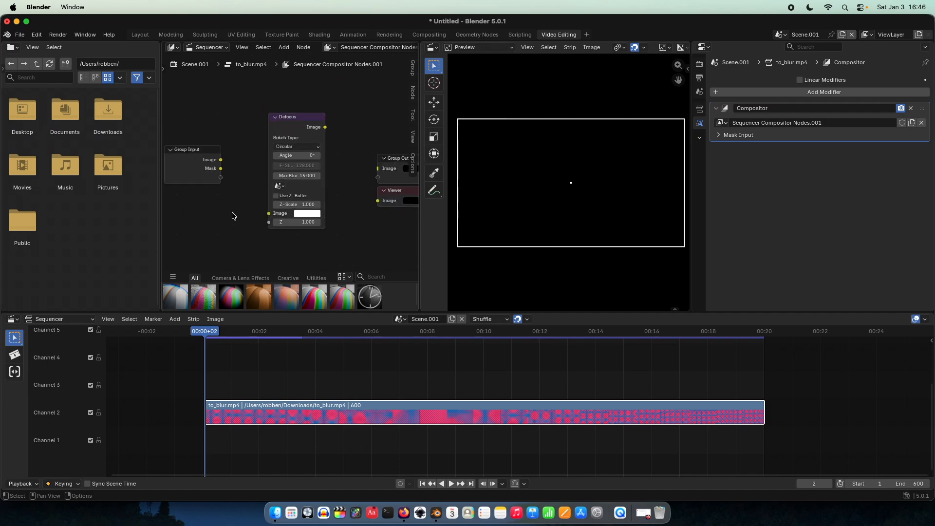
pyautogui.scroll(-1, 233, 216)
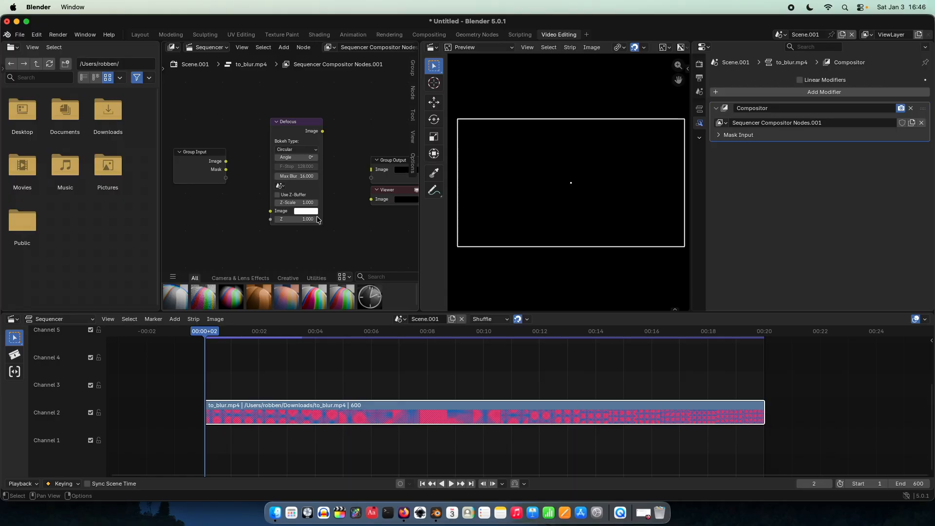
pyautogui.scroll(2, 287, 235)
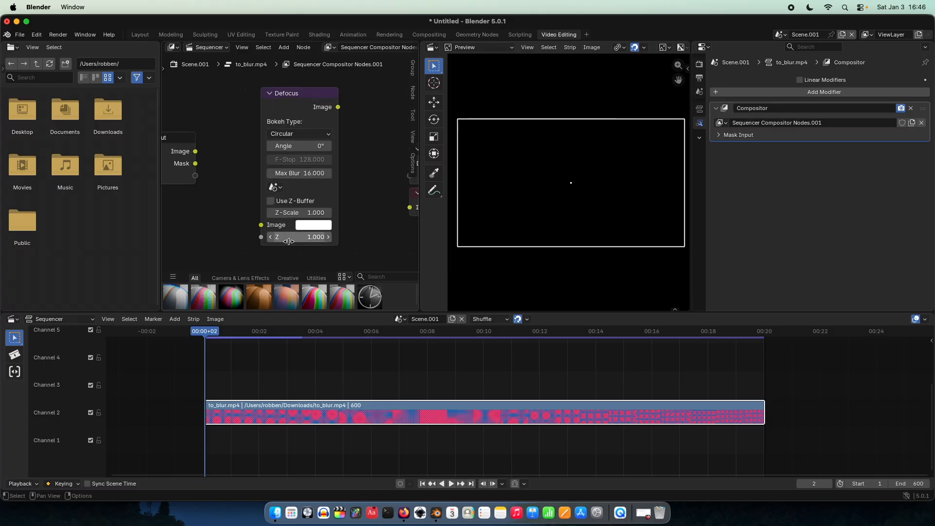
pyautogui.scroll(-1, 276, 255)
pyautogui.scroll(-1, 277, 255)
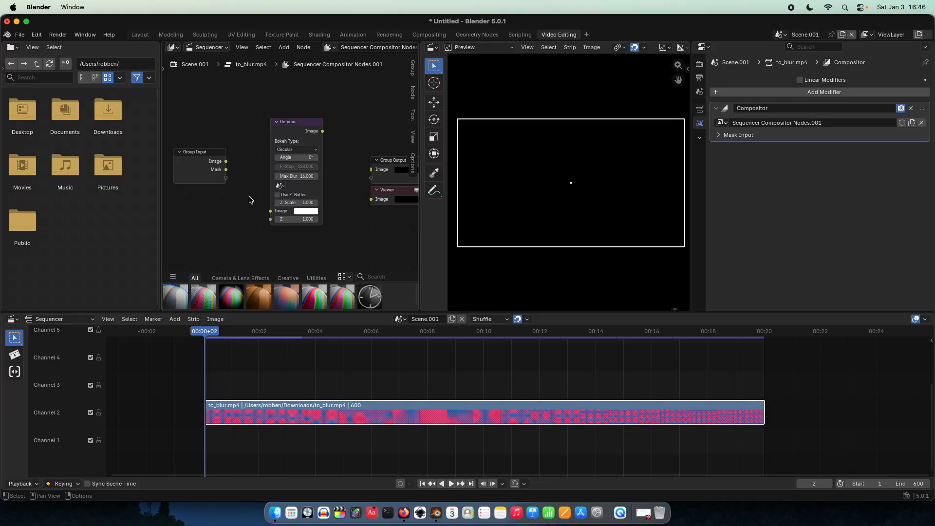
pyautogui.moveTo(245, 200); pyautogui.dragTo(247, 188, button='middle')
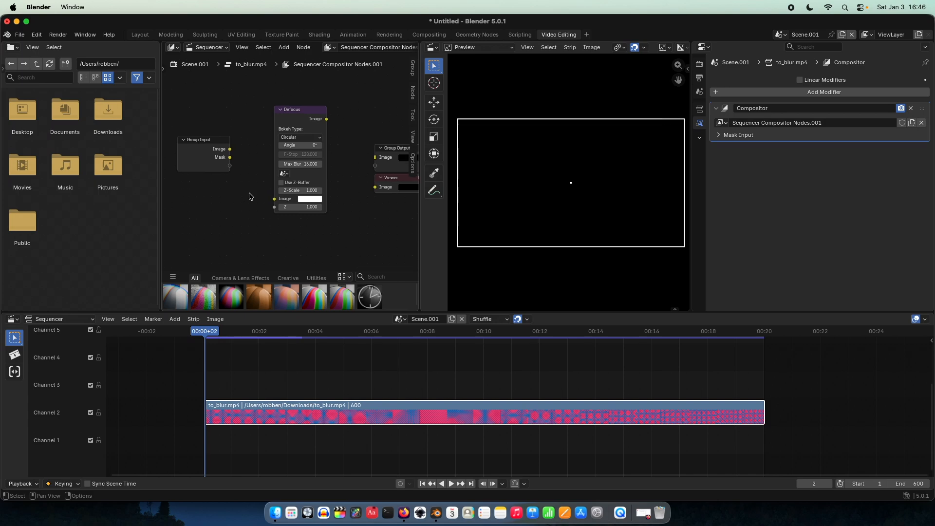
pyautogui.click(230, 151)
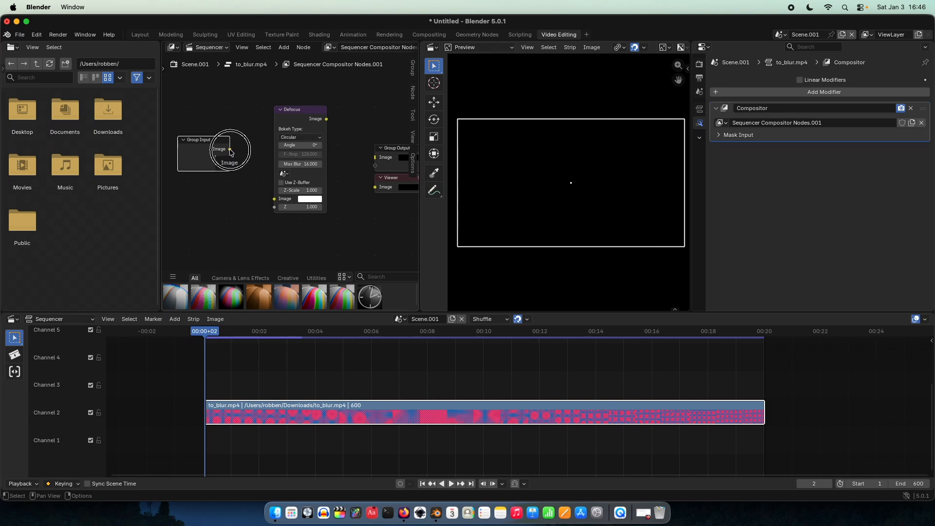
pyautogui.moveTo(230, 152); pyautogui.dragTo(273, 198)
pyautogui.scroll(4, 240, 181)
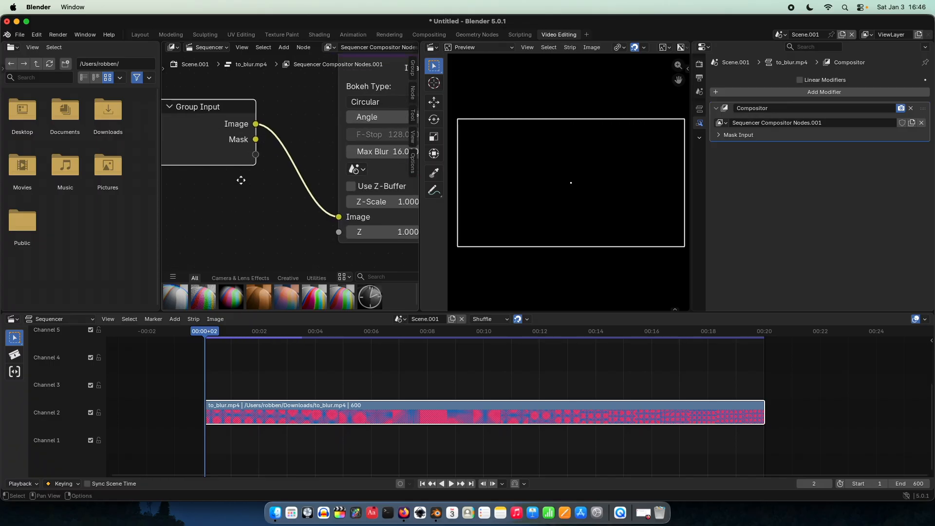
# Step: Connect the Defocus node's Image output to the Image inputs of both the Group Output and Viewer nodes
pyautogui.moveTo(241, 180); pyautogui.dragTo(297, 204, button='middle')
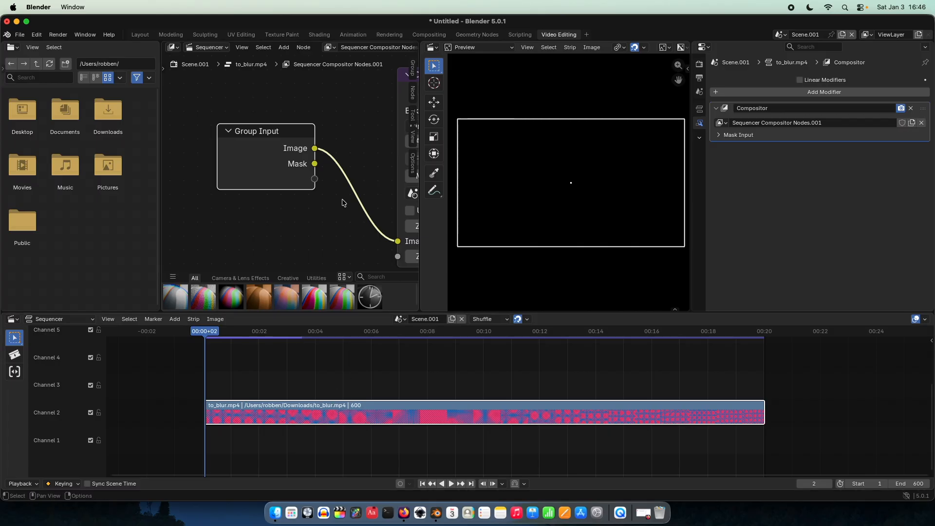
pyautogui.moveTo(342, 203); pyautogui.dragTo(245, 200, button='middle')
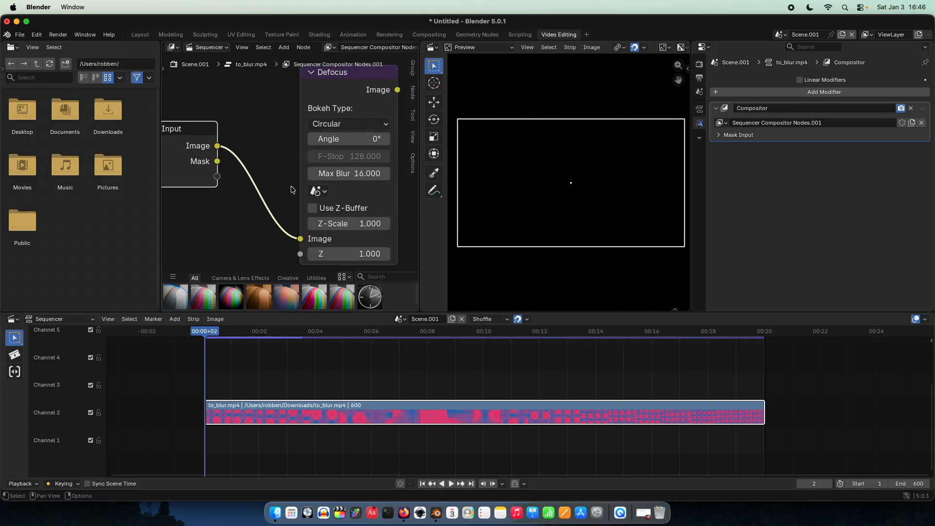
pyautogui.scroll(-4, 291, 190)
pyautogui.moveTo(378, 154); pyautogui.dragTo(323, 147, button='middle')
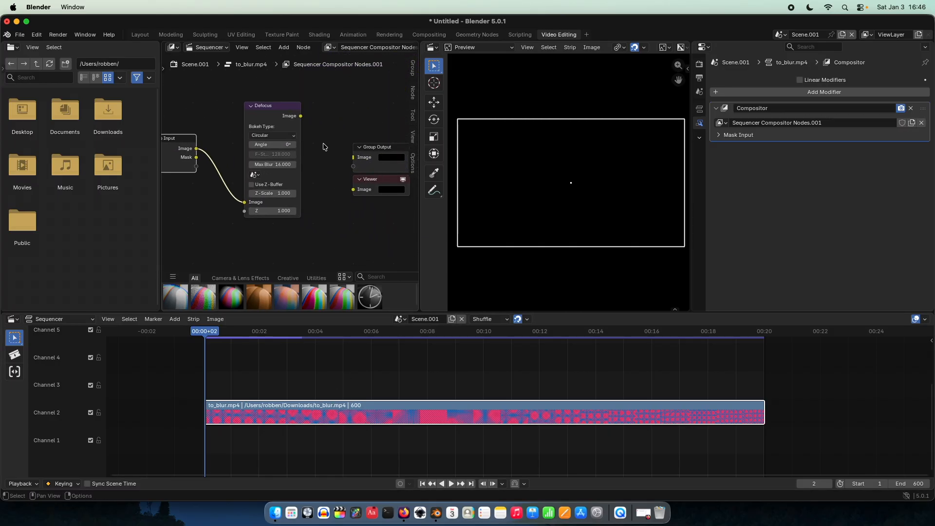
pyautogui.moveTo(300, 116); pyautogui.dragTo(353, 157)
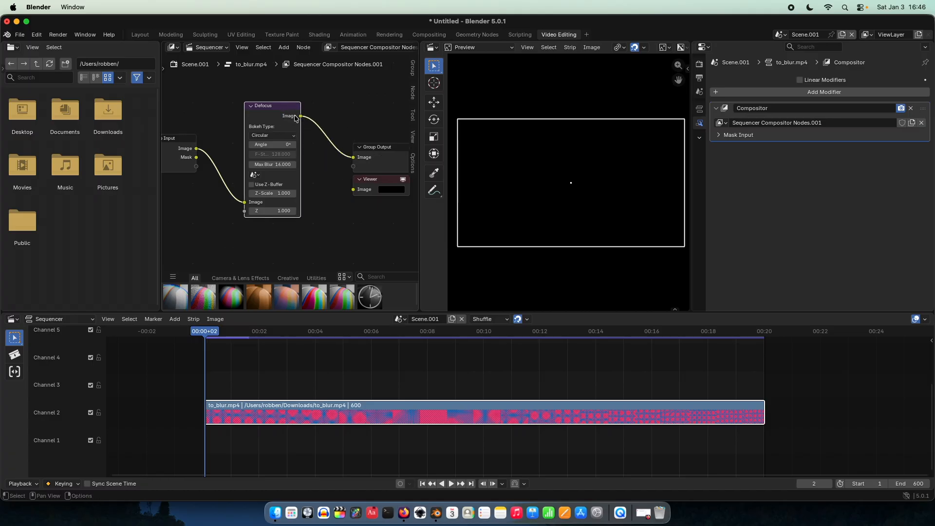
pyautogui.moveTo(301, 117); pyautogui.dragTo(357, 191)
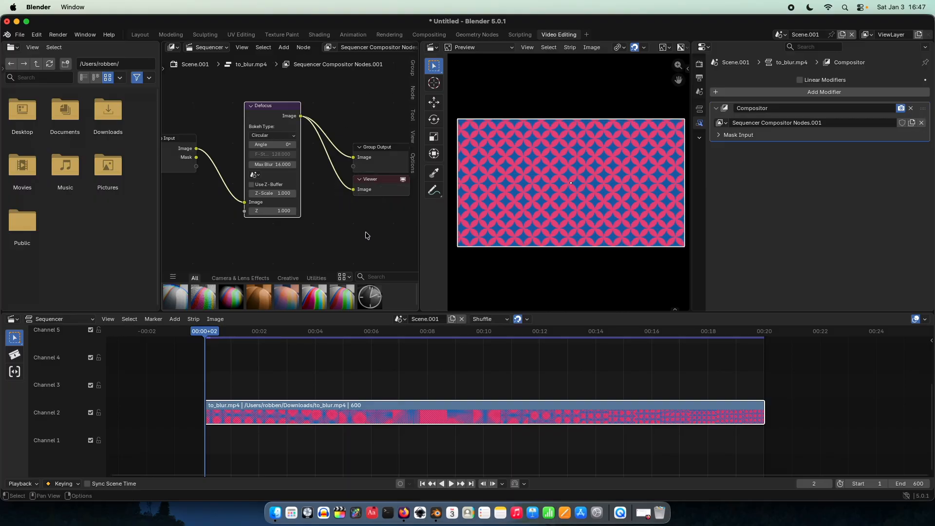
# Step: Examine the previewed pattern and scrub the playhead through the start of the strip, returning it to the beginning
pyautogui.scroll(1, 496, 214)
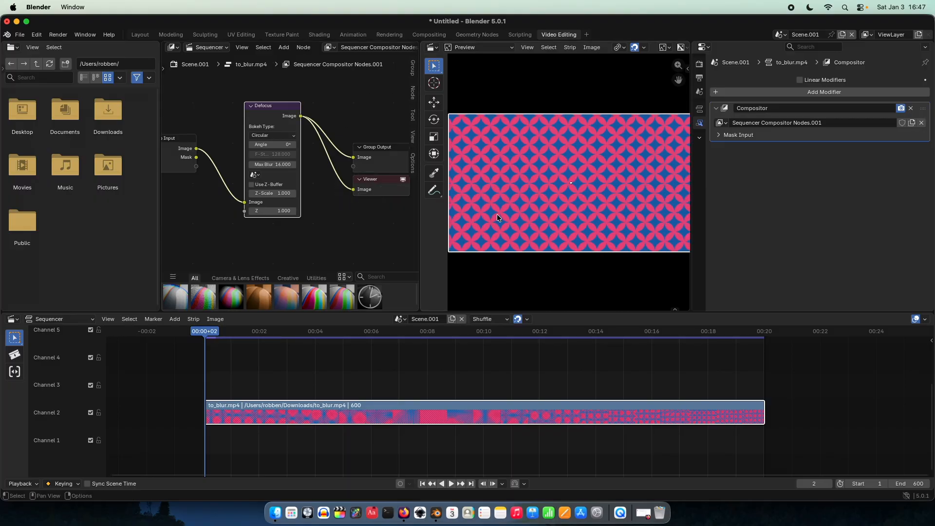
pyautogui.hscroll(1, 522, 206)
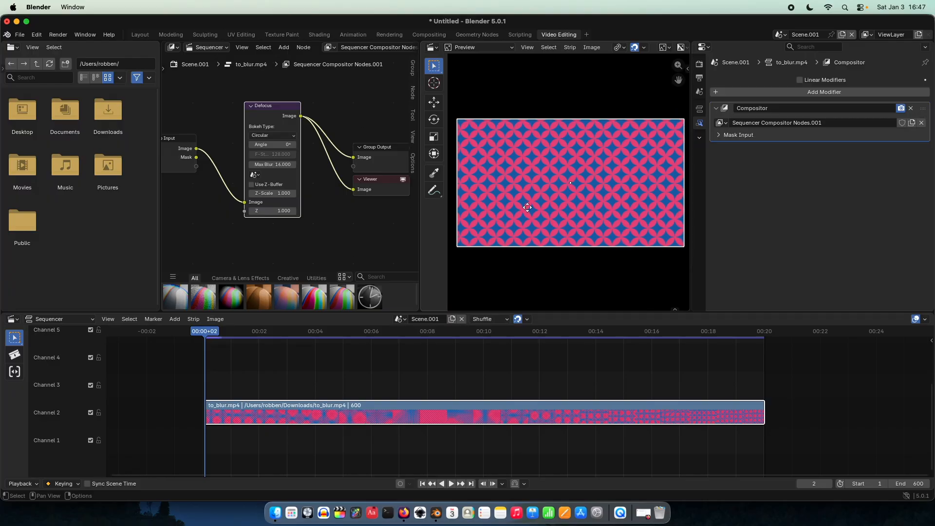
pyautogui.hscroll(-1, 523, 205)
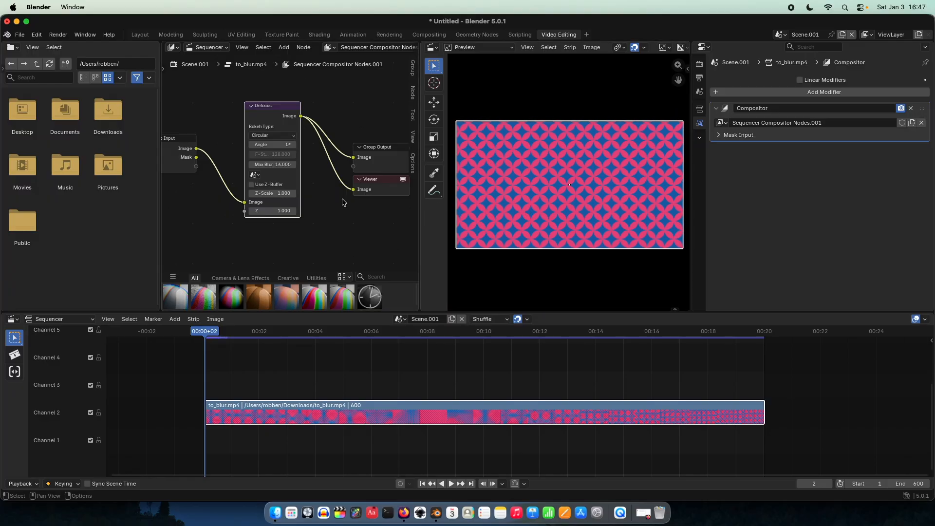
pyautogui.moveTo(336, 188); pyautogui.dragTo(341, 191, button='middle')
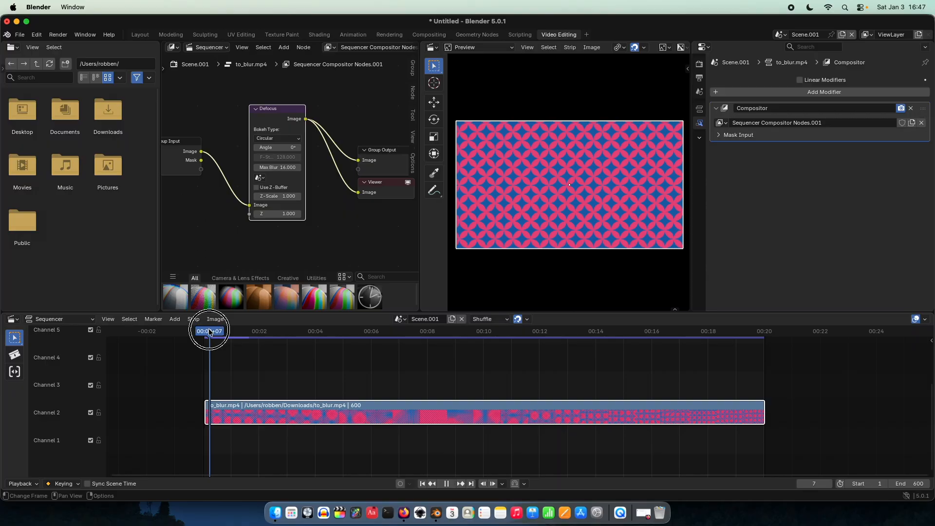
pyautogui.moveTo(209, 332); pyautogui.dragTo(270, 341)
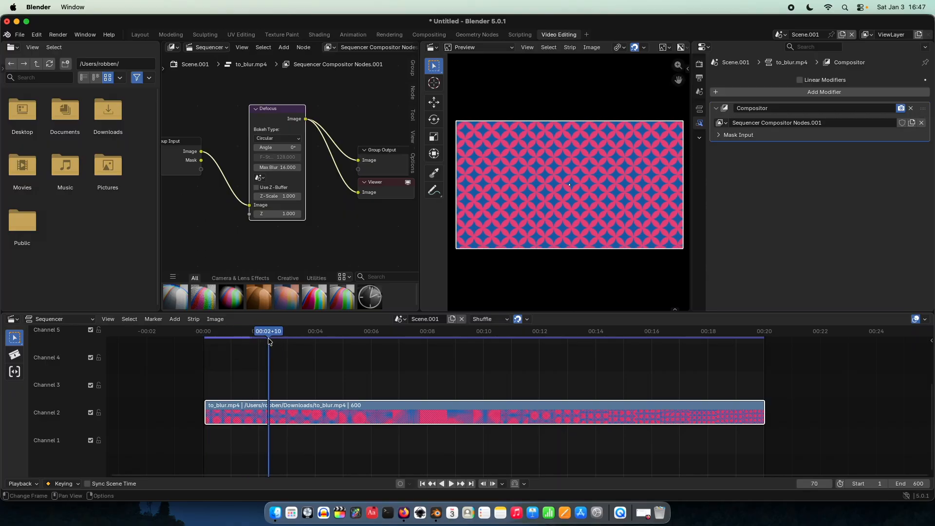
pyautogui.click(204, 334)
pyautogui.moveTo(205, 335); pyautogui.dragTo(205, 334)
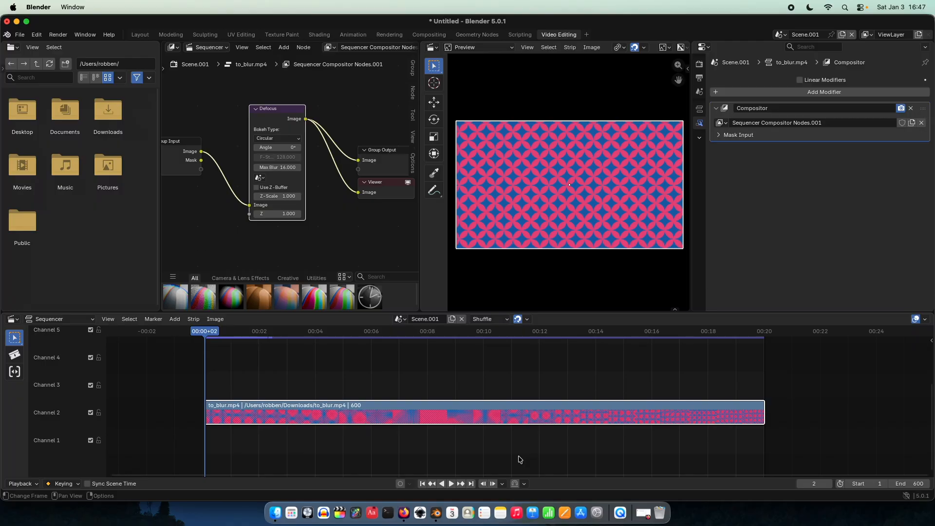
# Step: Switch to Inkscape, enlarge its window and draw a rectangle about 182 by 100 mm from the page's left edge
pyautogui.click(418, 517)
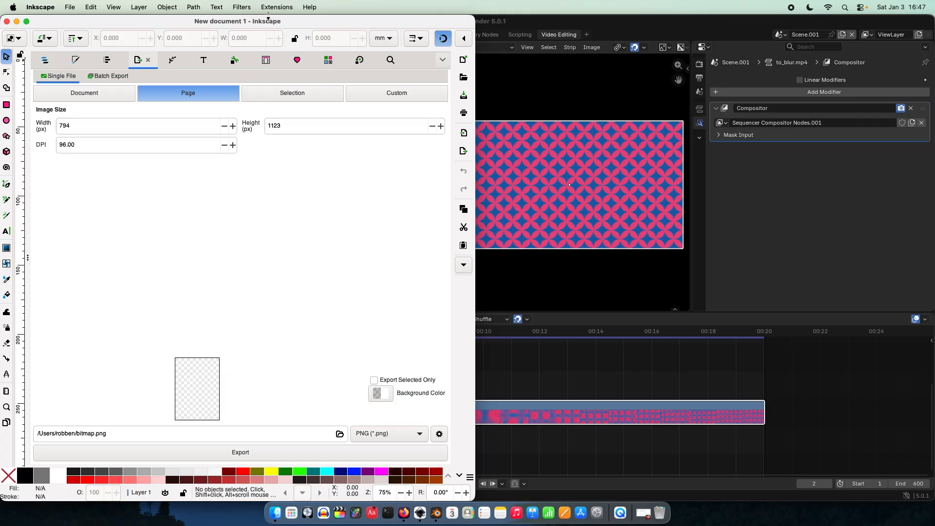
pyautogui.doubleClick(268, 28)
pyautogui.click(6, 105)
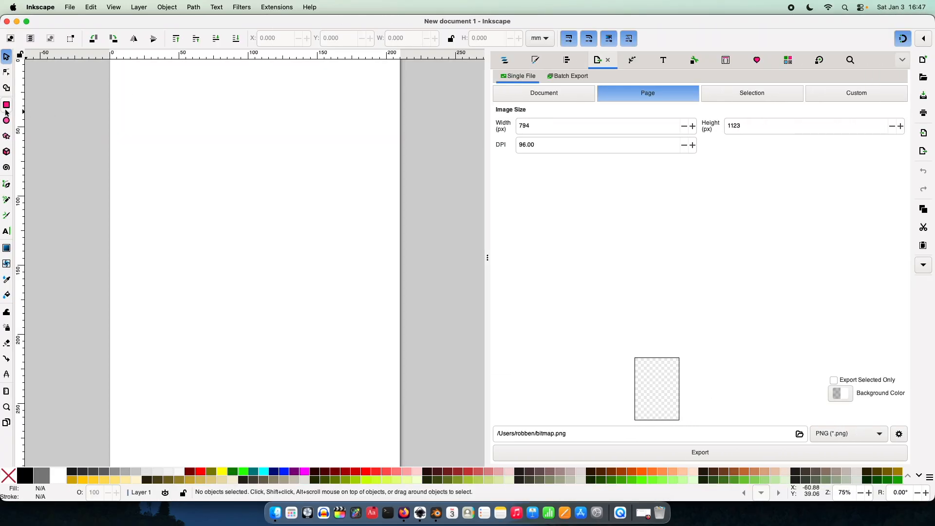
pyautogui.moveTo(109, 146); pyautogui.dragTo(362, 285)
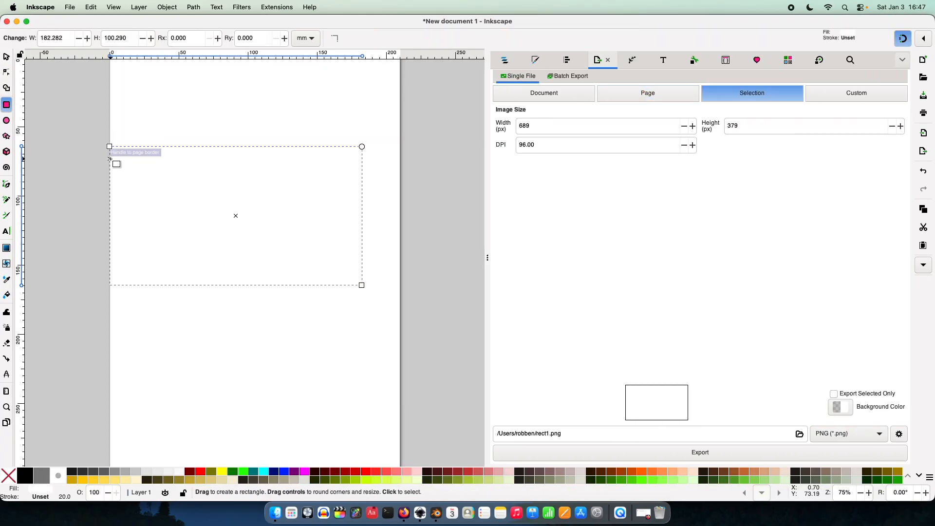
# Step: Change the units to px and set the rectangle's size to 1920 wide by 1080 high
pyautogui.click(7, 57)
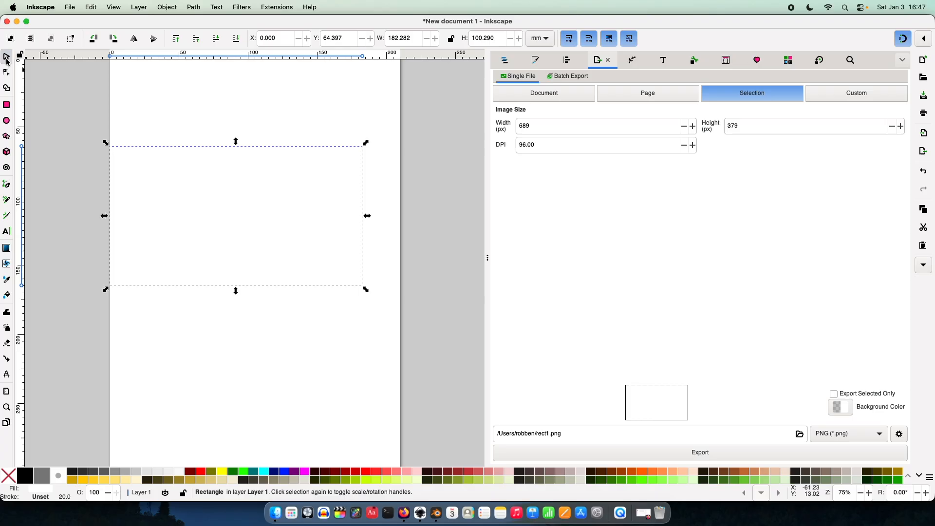
pyautogui.click(540, 39)
pyautogui.click(537, 27)
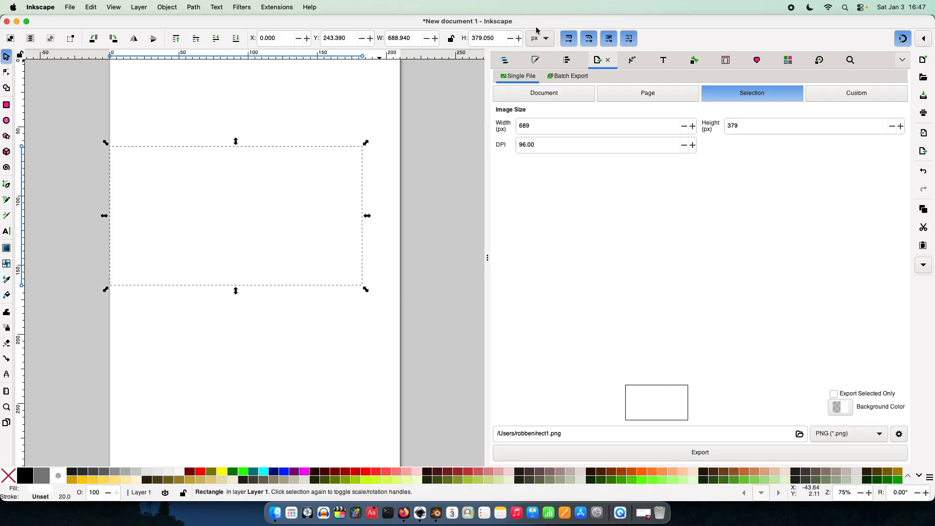
pyautogui.tripleClick(410, 39)
pyautogui.write('1920')
pyautogui.press('Tab')
pyautogui.write('1080')
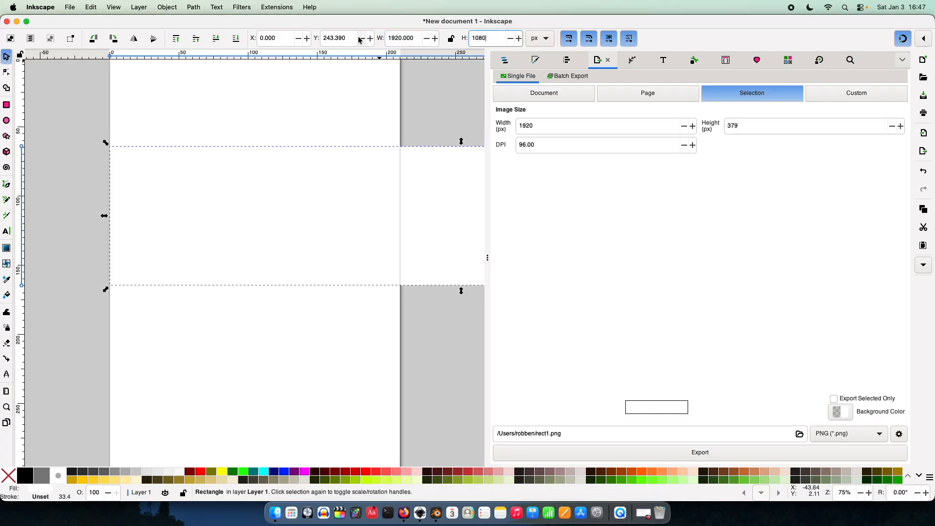
pyautogui.press('Return')
# Step: Resize the page to fit the selected rectangle and deselect it
pyautogui.keyDown('ctrl'); pyautogui.scroll(-3, 275, 142); pyautogui.keyUp('ctrl')
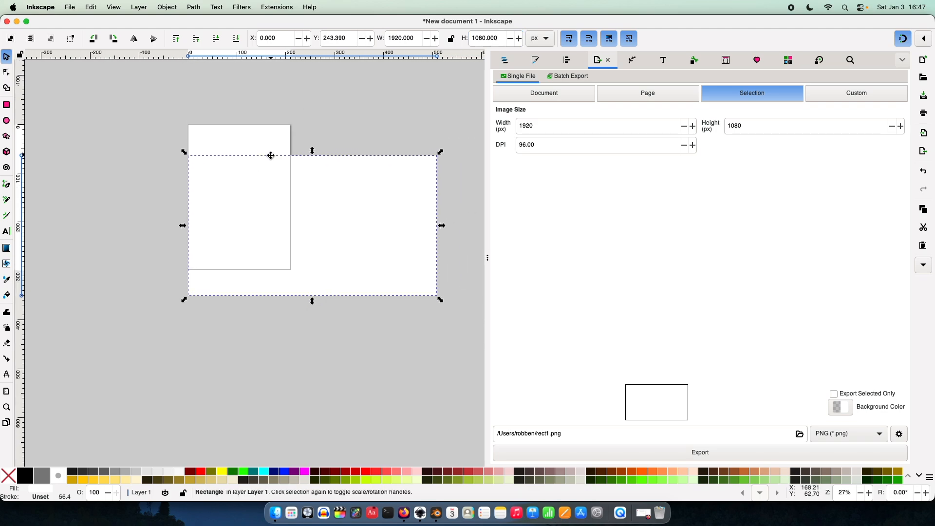
pyautogui.press('super+shift+r')
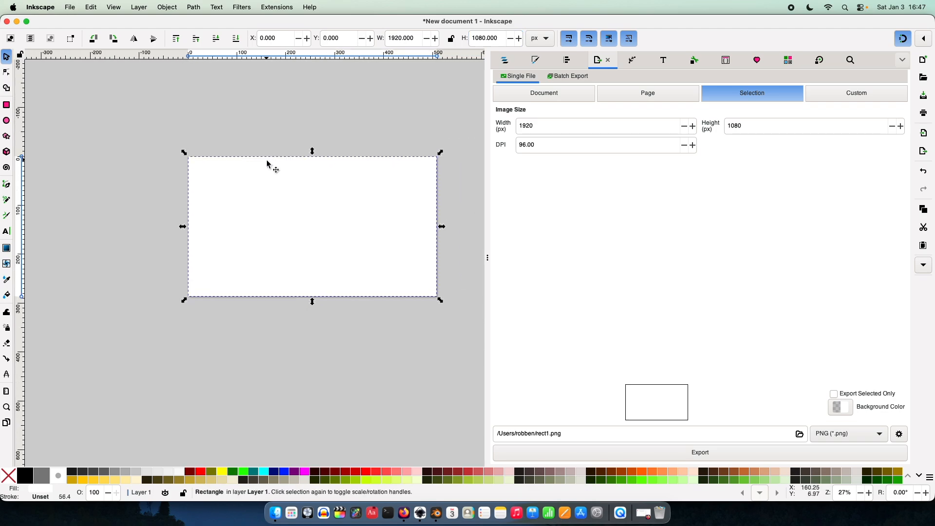
pyautogui.click(299, 147)
pyautogui.moveTo(300, 147); pyautogui.dragTo(273, 143, button='middle')
pyautogui.keyDown('ctrl'); pyautogui.scroll(2, 281, 183); pyautogui.keyUp('ctrl')
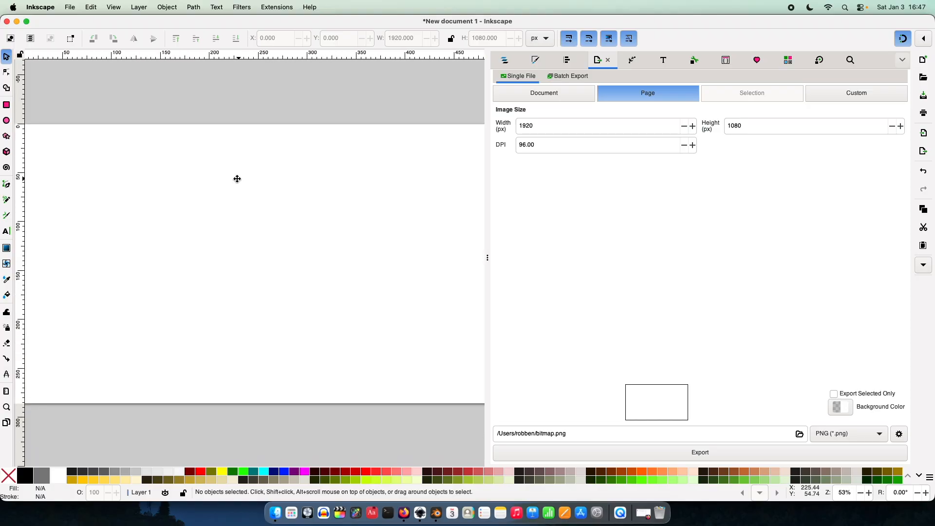
pyautogui.keyDown('ctrl'); pyautogui.scroll(-1, 232, 184); pyautogui.keyUp('ctrl')
pyautogui.moveTo(234, 185); pyautogui.dragTo(235, 211, button='middle')
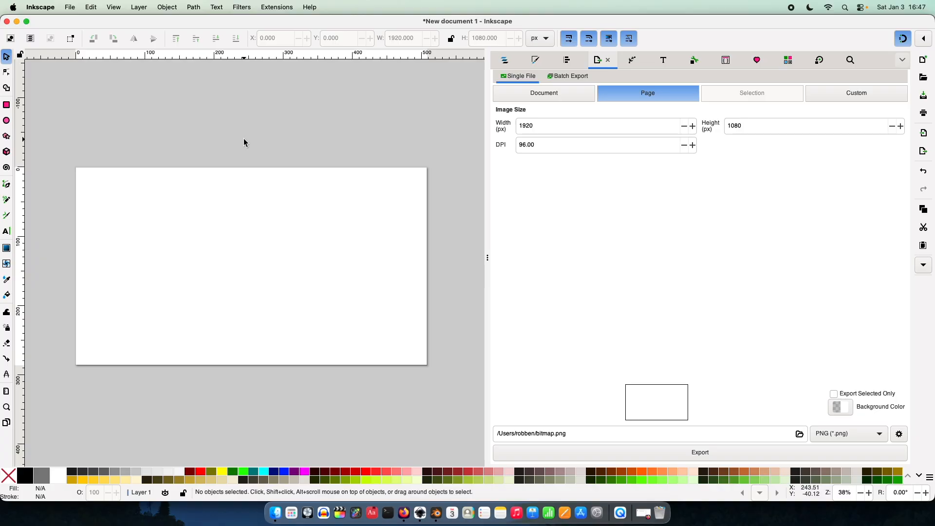
# Step: Draw a second rectangle of about 254 by 286 mm over the page's left half and fill it black
pyautogui.click(164, 210)
pyautogui.click(144, 165)
pyautogui.click(8, 105)
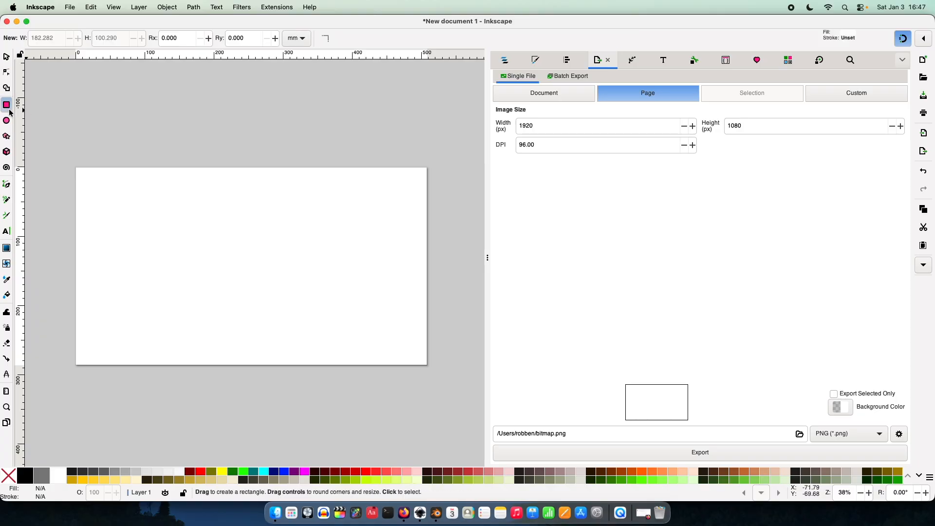
pyautogui.moveTo(76, 168); pyautogui.dragTo(251, 365)
pyautogui.click(25, 472)
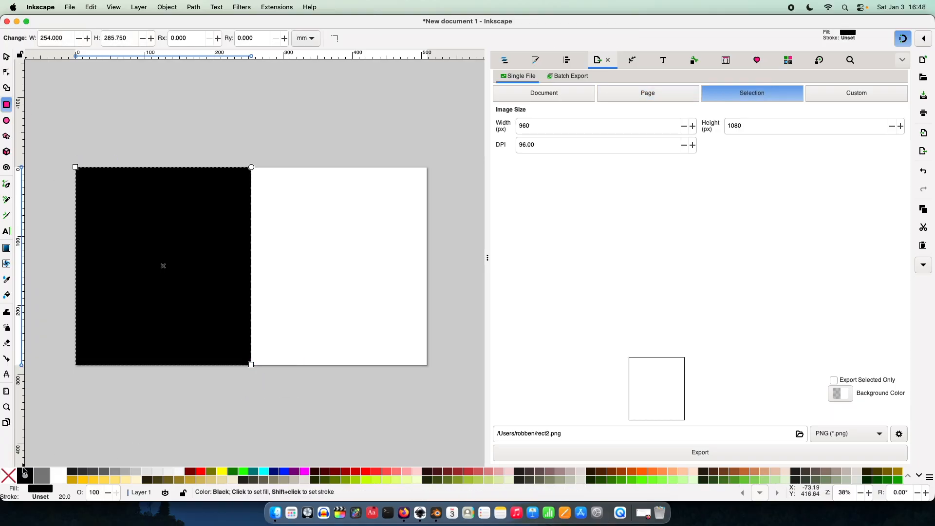
pyautogui.click(6, 57)
pyautogui.click(124, 125)
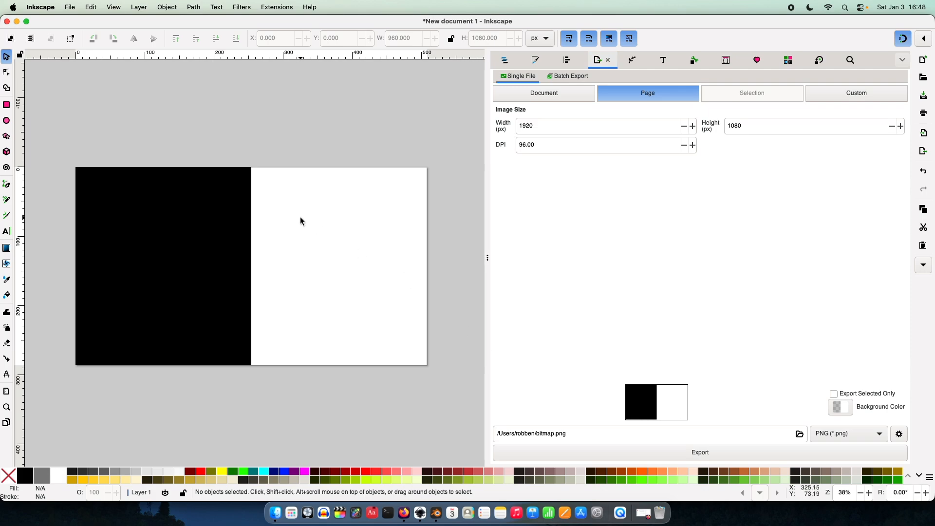
# Step: Export the whole page as mask.png into the Documents/Video Content/Blender Blur folder
pyautogui.click(236, 243)
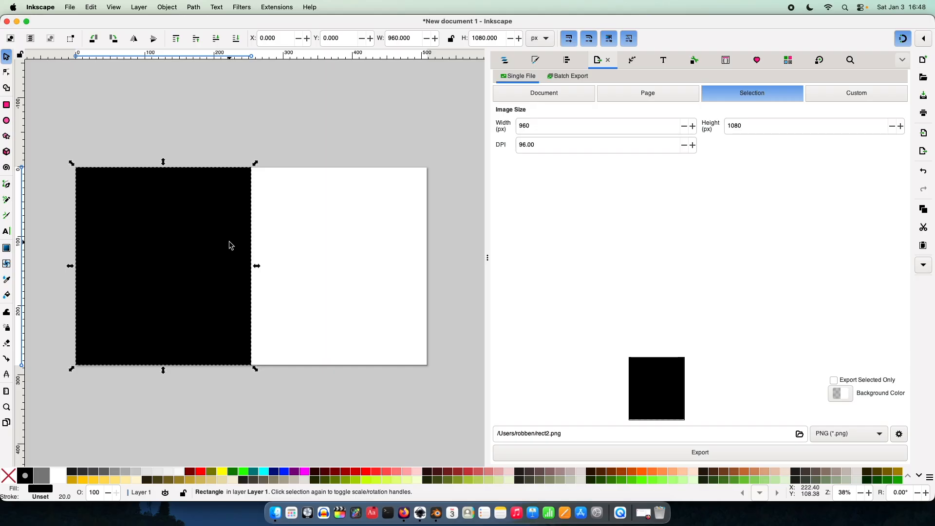
pyautogui.click(394, 412)
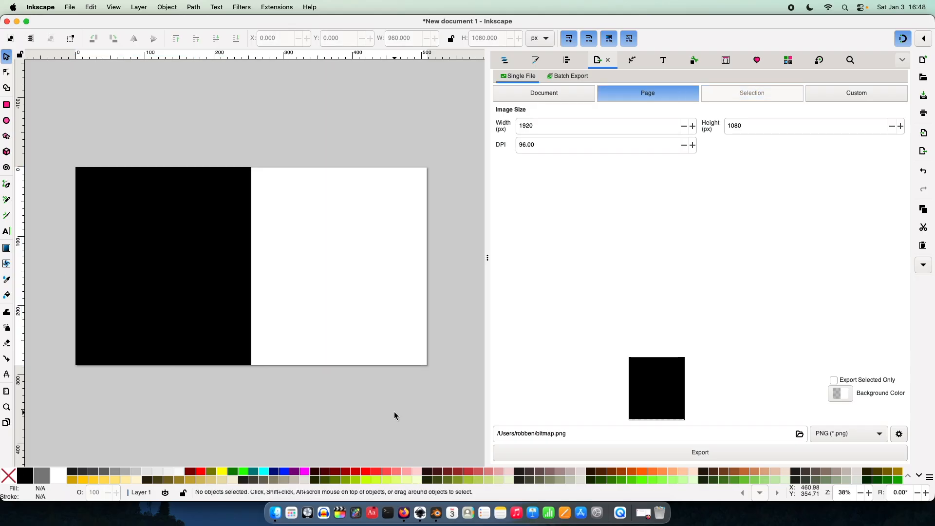
pyautogui.click(799, 434)
pyautogui.doubleClick(412, 198)
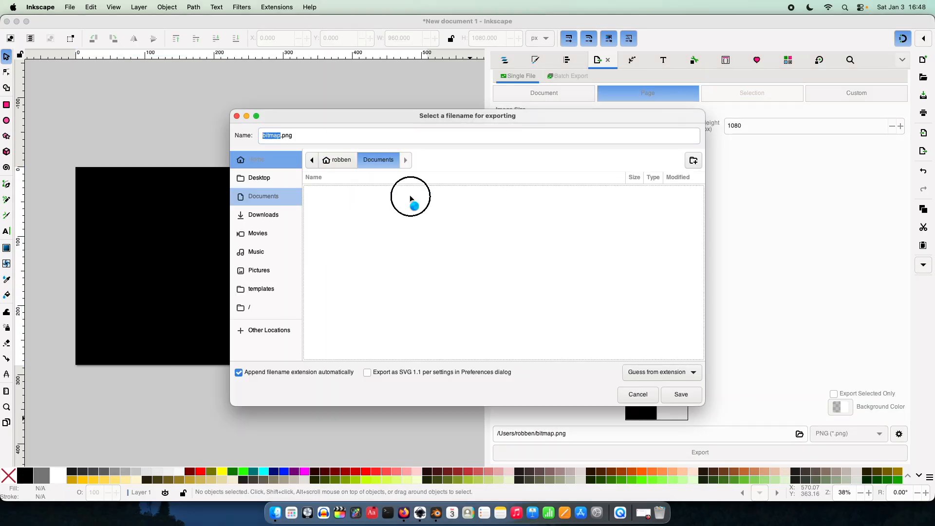
pyautogui.doubleClick(339, 227)
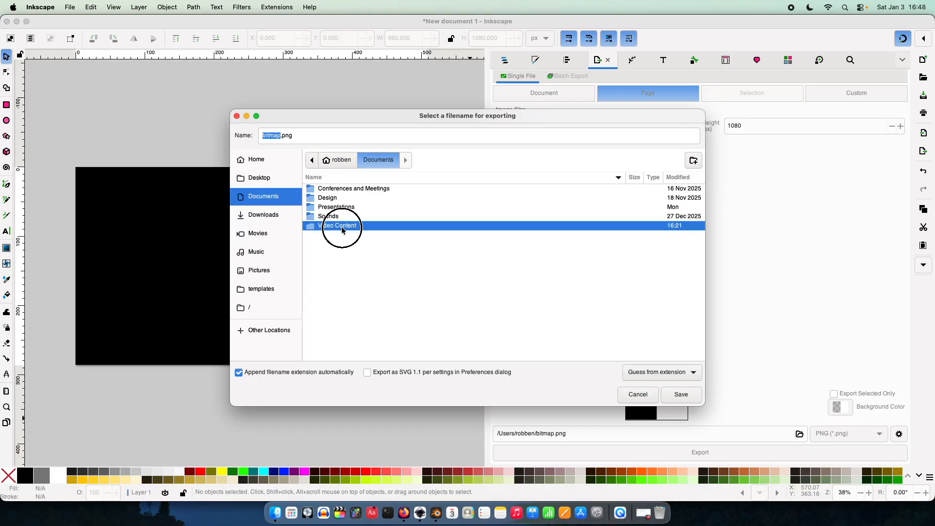
pyautogui.doubleClick(343, 189)
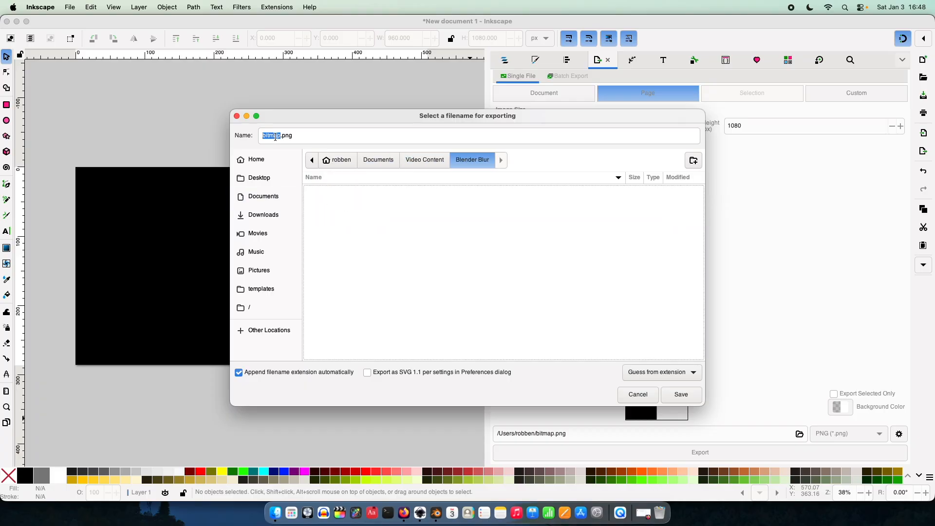
pyautogui.doubleClick(276, 136)
pyautogui.write('mask')
pyautogui.press('Return')
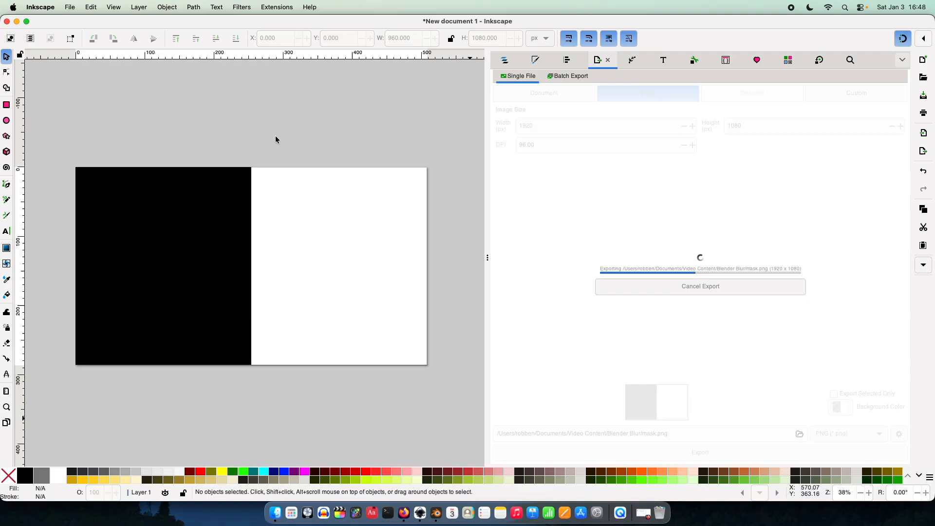
# Step: Switch back to Blender and add an Image input node below the Group Input node in the Compositor
pyautogui.click(432, 511)
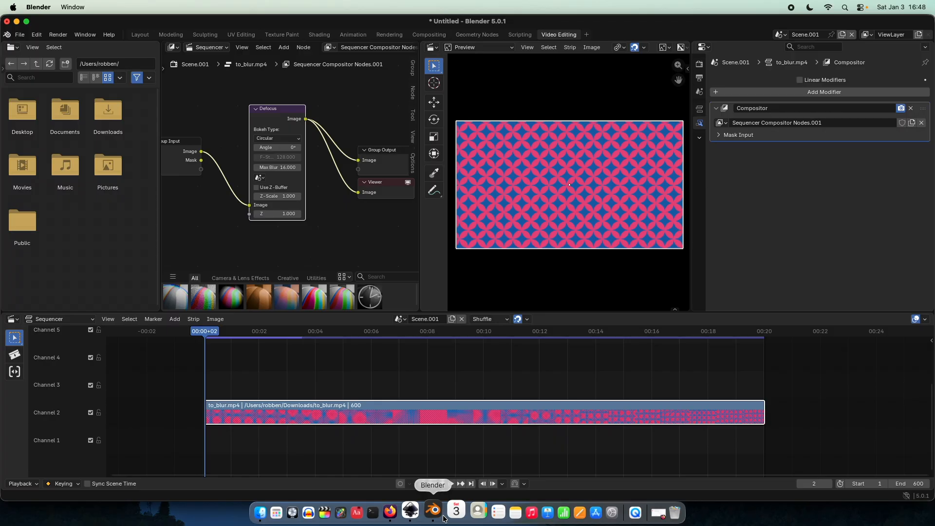
pyautogui.rightClick(270, 240)
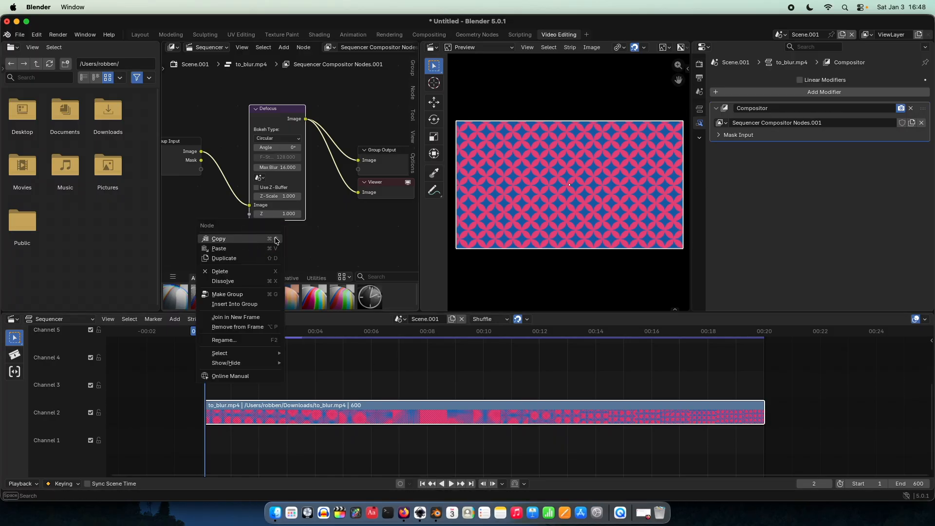
pyautogui.click(348, 239)
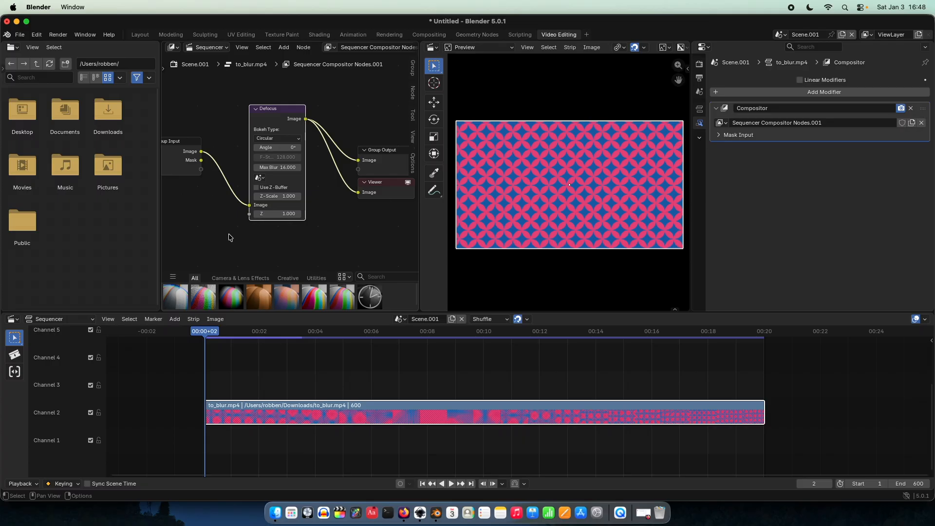
pyautogui.moveTo(222, 236); pyautogui.dragTo(290, 211, button='middle')
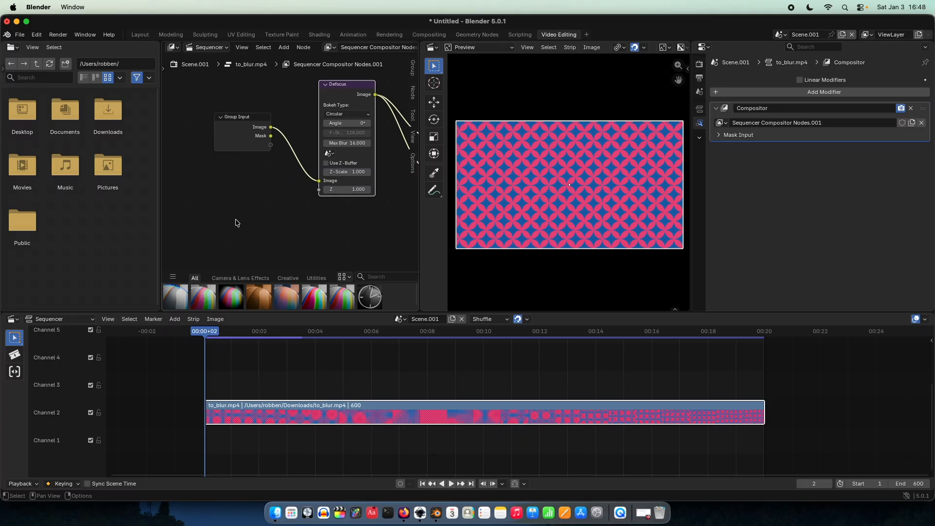
pyautogui.rightClick(236, 219)
pyautogui.click(292, 198)
pyautogui.click(223, 203)
pyautogui.rightClick(224, 203)
pyautogui.moveTo(224, 204)
pyautogui.moveTo(302, 207)
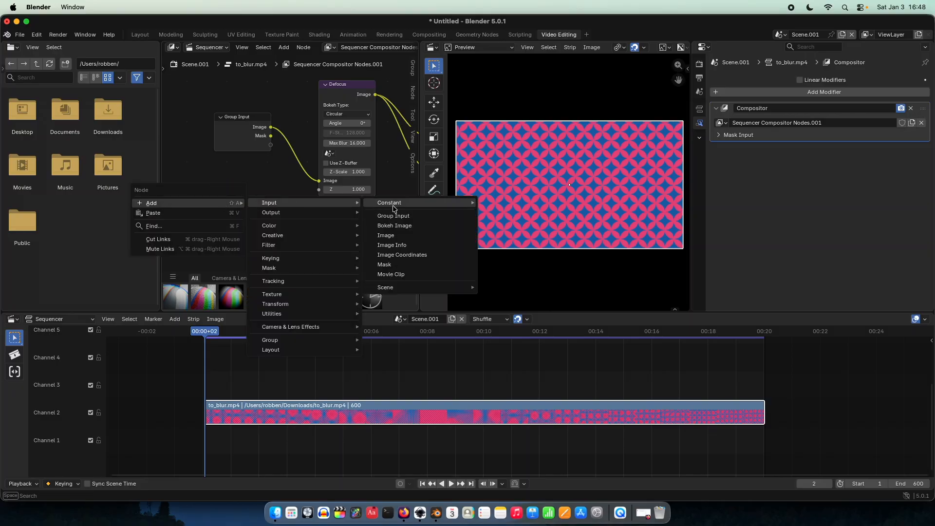
pyautogui.click(388, 234)
pyautogui.click(251, 229)
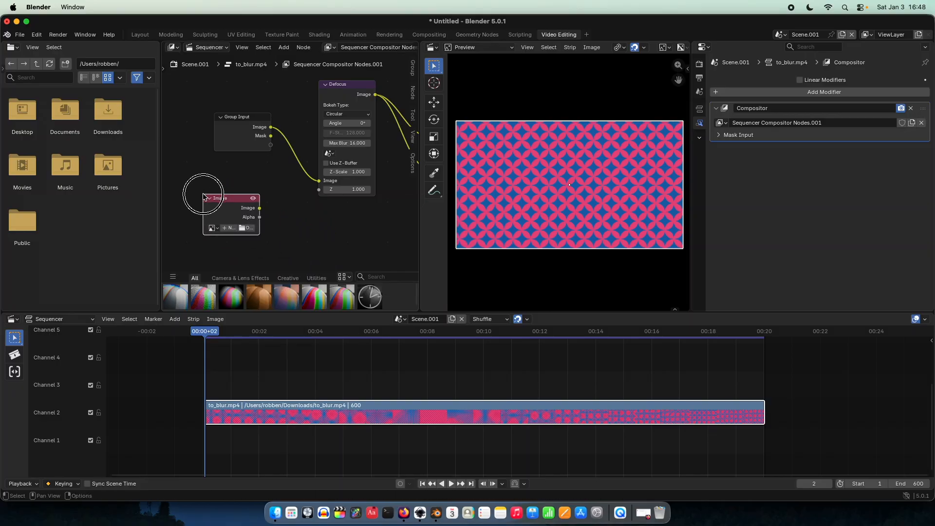
# Step: Load mask.png from the Documents/Video Content/Blender Blur folder into the Image node
pyautogui.click(247, 228)
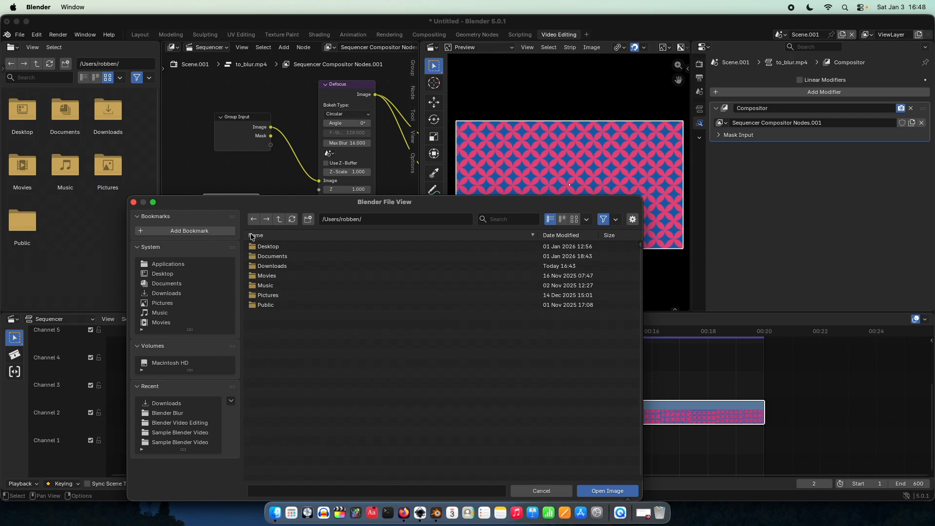
pyautogui.doubleClick(266, 255)
pyautogui.doubleClick(271, 285)
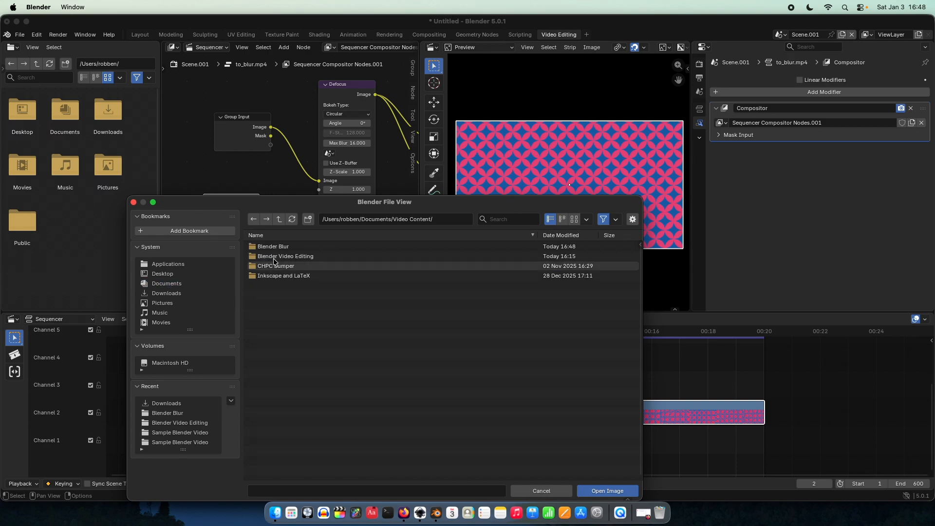
pyautogui.doubleClick(273, 266)
pyautogui.click(278, 250)
pyautogui.doubleClick(278, 250)
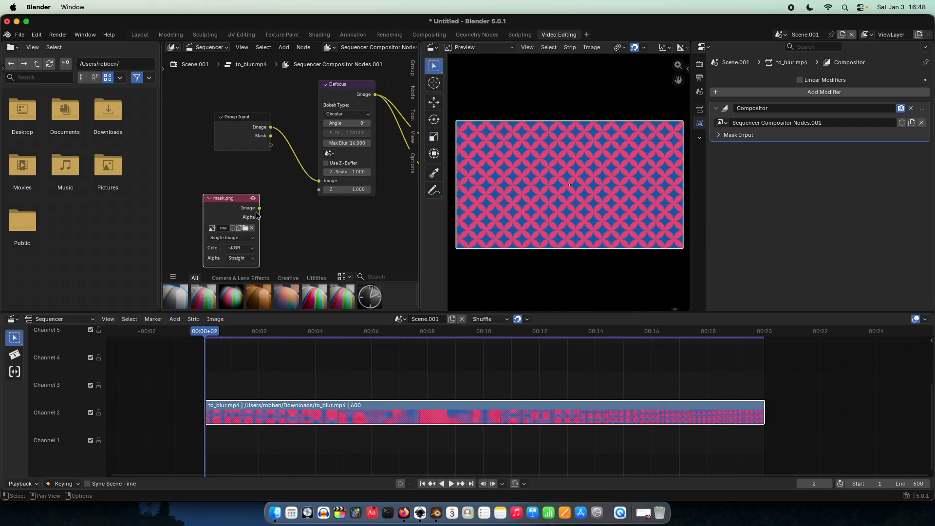
# Step: Connect the mask.png node's Image output to the Defocus node's Z input and enable Use Z-Buffer
pyautogui.moveTo(259, 208); pyautogui.dragTo(319, 191)
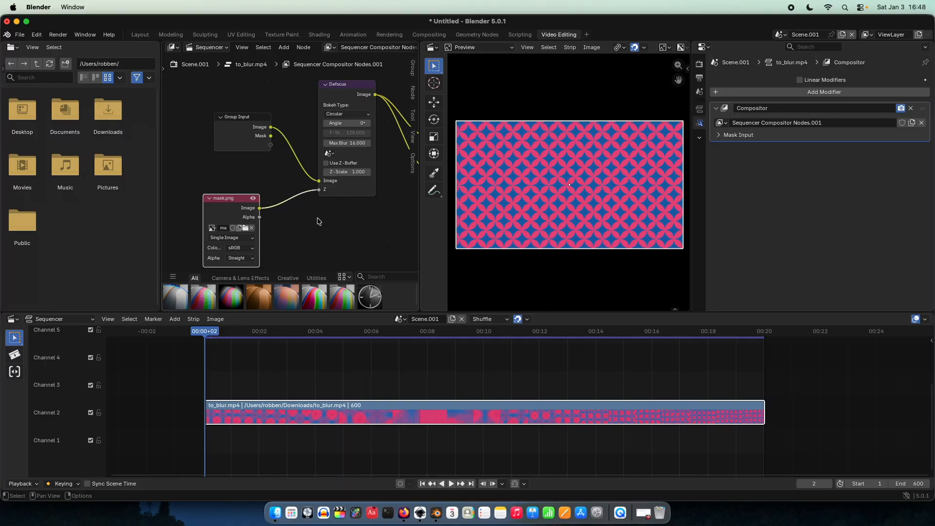
pyautogui.moveTo(321, 219); pyautogui.dragTo(281, 230, button='middle')
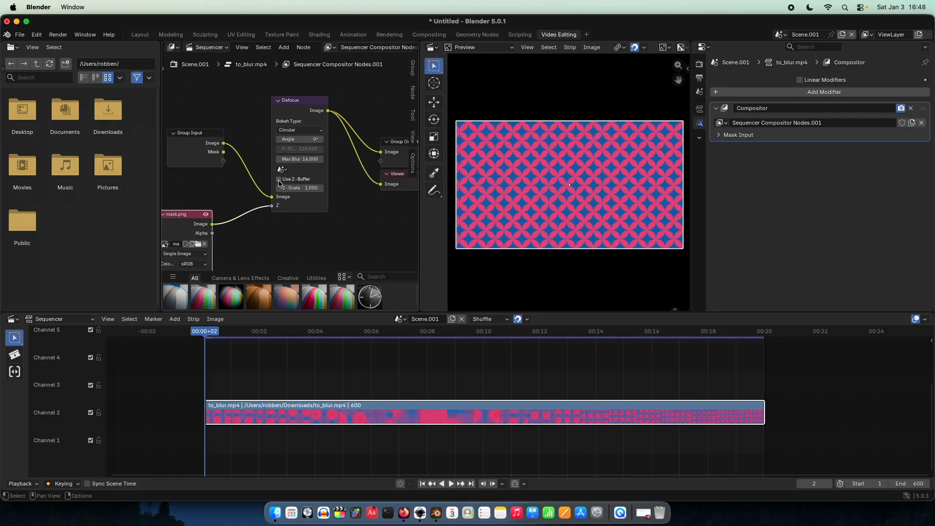
pyautogui.scroll(2, 279, 183)
pyautogui.scroll(1, 271, 178)
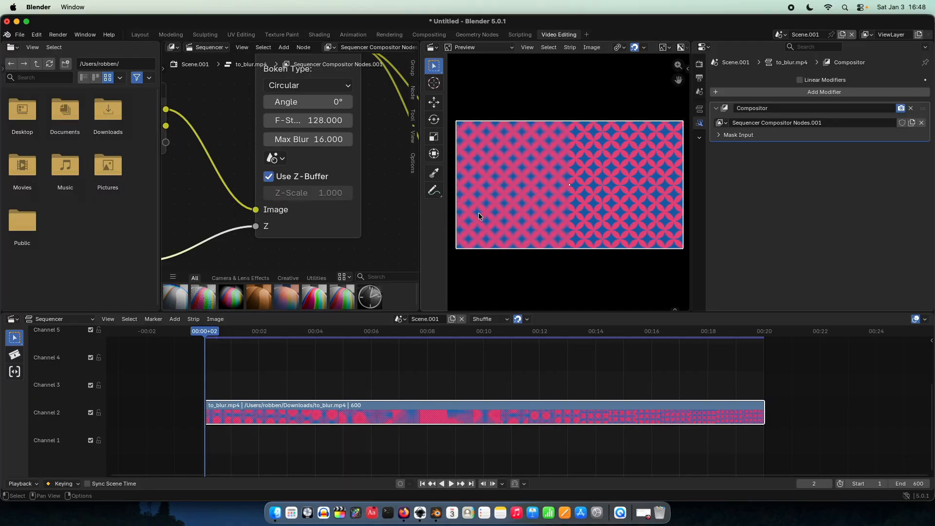
# Step: Examine the blurred and sharp halves of the clip in the preview, including the boundary between them
pyautogui.scroll(1, 477, 212)
pyautogui.moveTo(496, 208); pyautogui.dragTo(551, 205, button='middle')
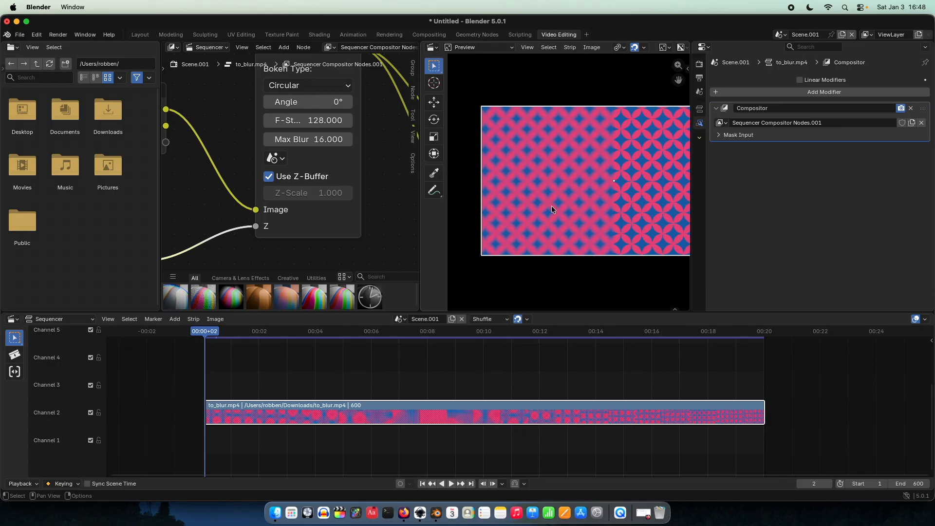
pyautogui.scroll(2, 551, 206)
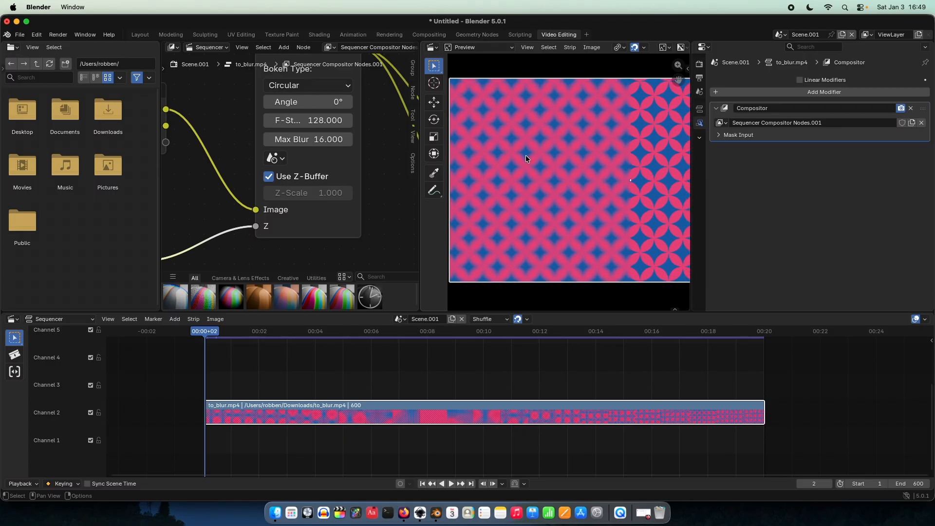
pyautogui.scroll(-5, 525, 155)
pyautogui.moveTo(600, 167); pyautogui.dragTo(545, 166, button='middle')
pyautogui.moveTo(635, 189); pyautogui.dragTo(572, 188, button='middle')
pyautogui.scroll(5, 572, 188)
pyautogui.scroll(-5, 572, 188)
pyautogui.moveTo(499, 187); pyautogui.dragTo(580, 189, button='middle')
pyautogui.scroll(-2, 592, 180)
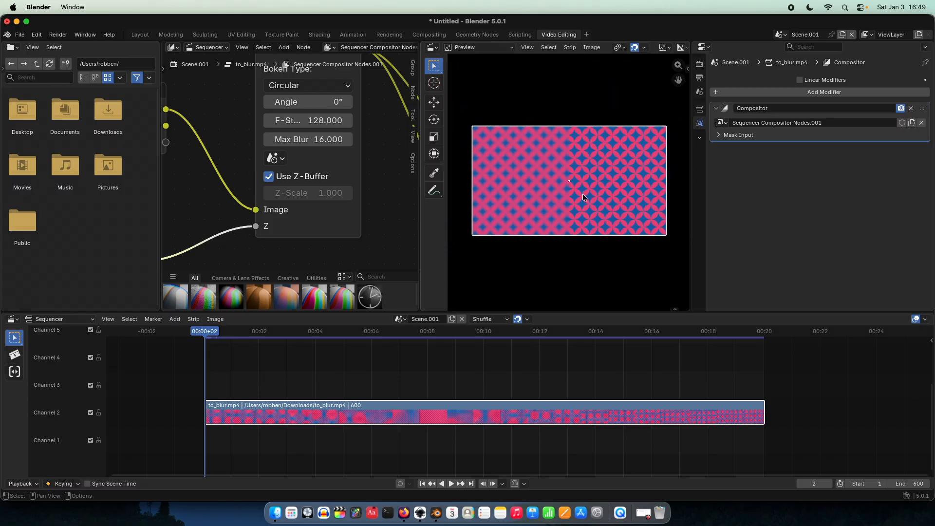
# Step: Compare the black and white halves of the mask in Inkscape with the defocused preview in Blender
pyautogui.click(420, 513)
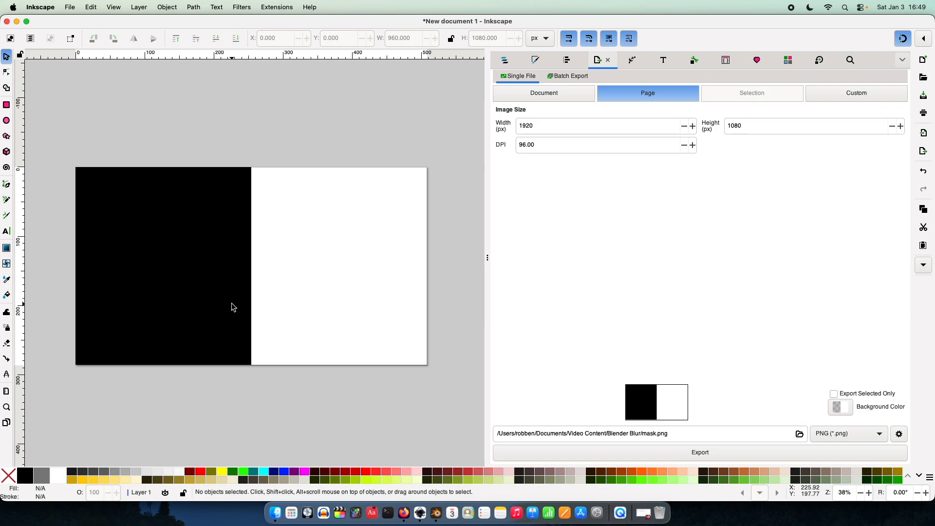
pyautogui.click(436, 512)
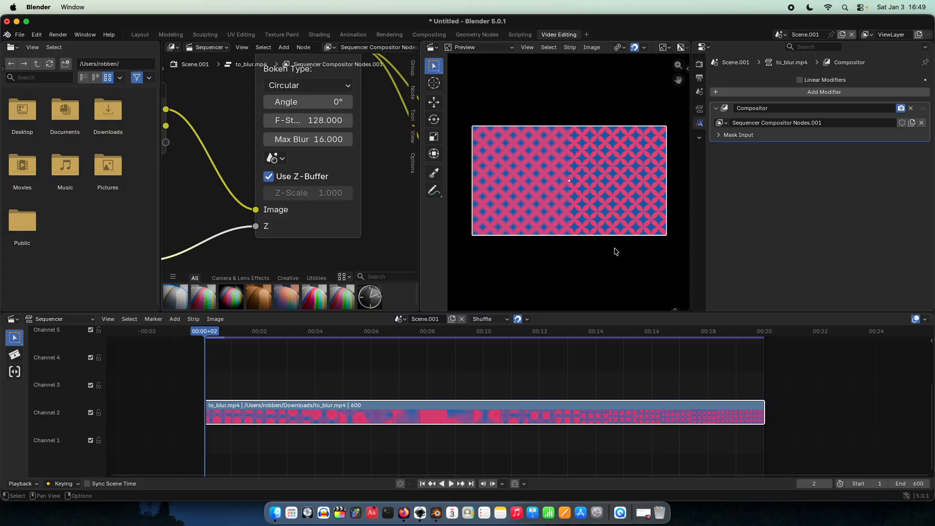
pyautogui.scroll(2, 546, 192)
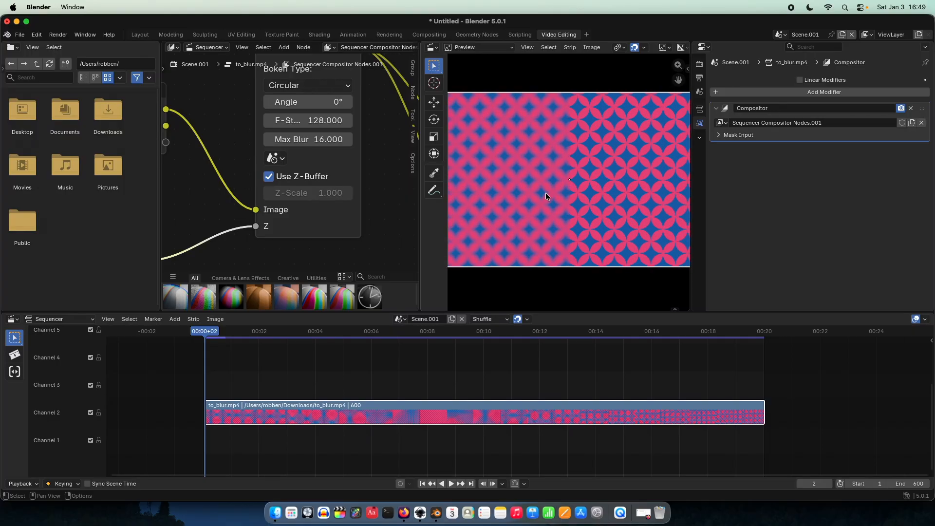
pyautogui.scroll(-1, 545, 192)
pyautogui.moveTo(546, 195); pyautogui.dragTo(554, 193, button='middle')
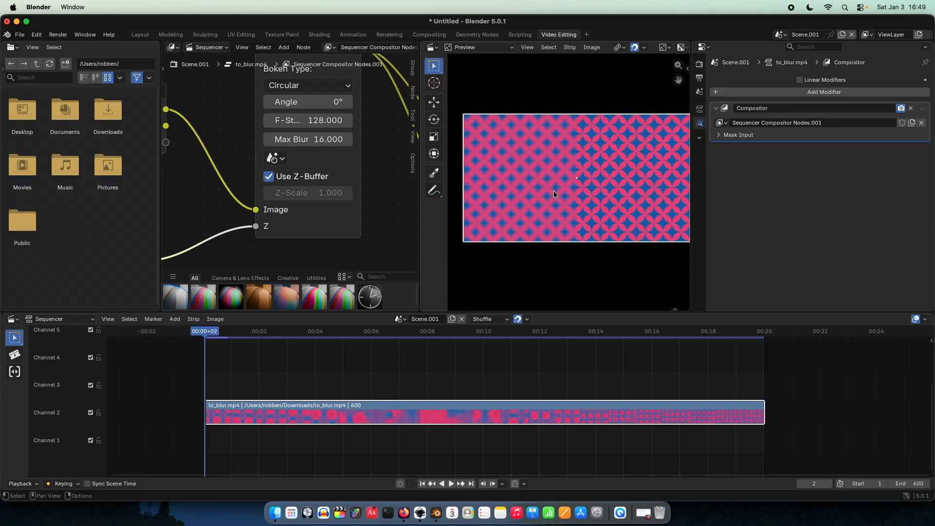
pyautogui.scroll(-2, 382, 208)
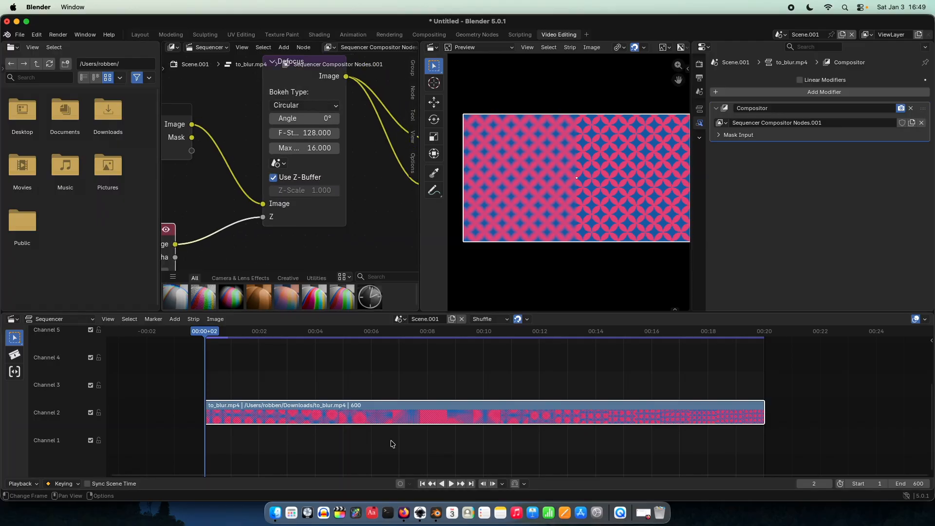
# Step: Switch to Inkscape and delete the black rectangle covering the page's left half
pyautogui.click(419, 513)
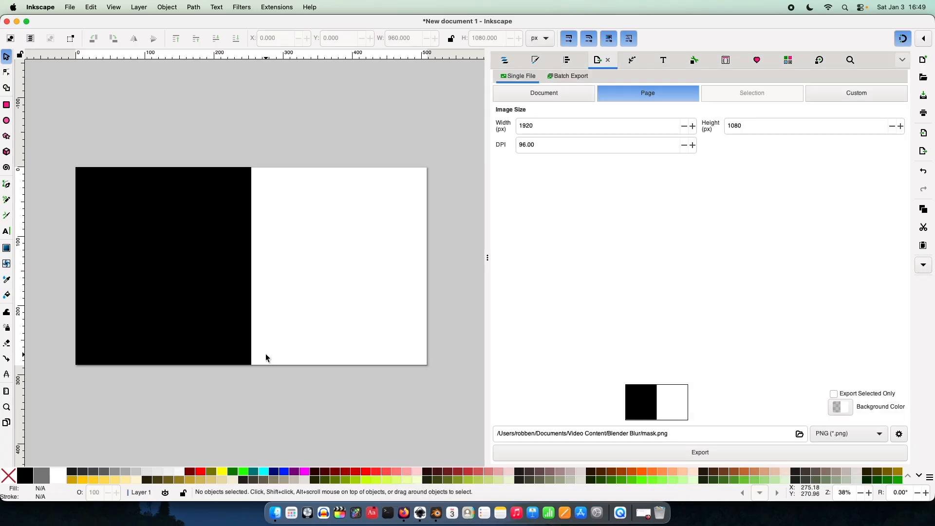
pyautogui.click(231, 338)
pyautogui.press('Delete')
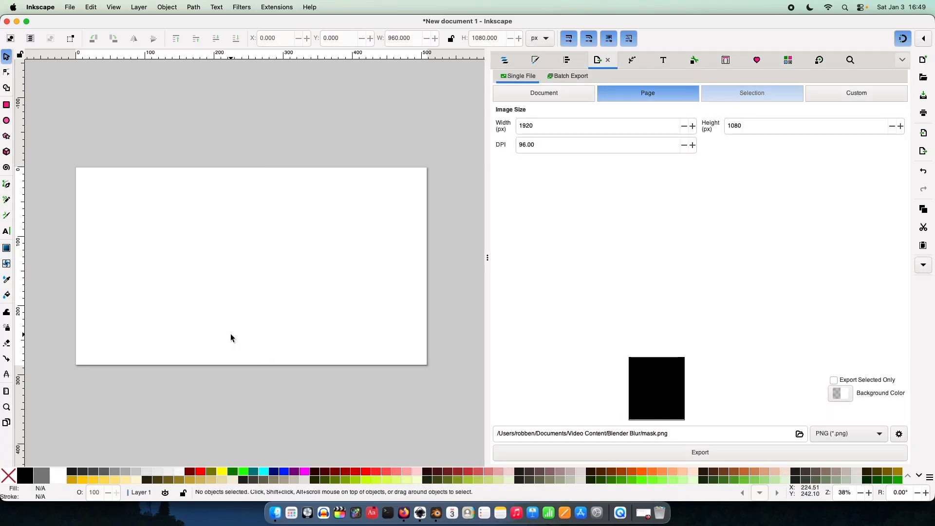
# Step: Add the text "Sample" near the page's middle and enlarge it to about 912 by 269 px
pyautogui.click(6, 230)
pyautogui.click(236, 267)
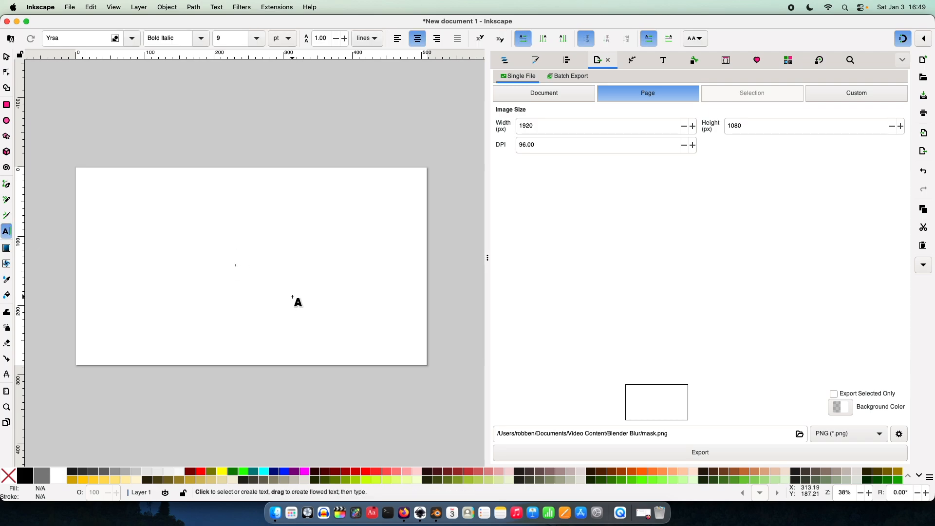
pyautogui.click(6, 56)
pyautogui.moveTo(240, 272); pyautogui.dragTo(403, 355)
# Step: Center the Sample text horizontally and vertically on the page-sized rectangle, relative to the last selected object
pyautogui.keyDown('shift'); pyautogui.click(320, 258); pyautogui.keyUp('shift')
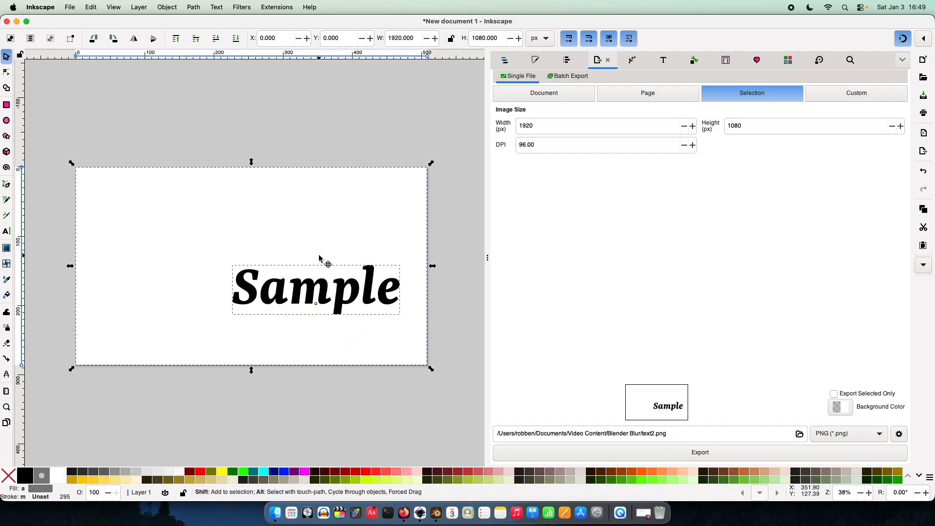
pyautogui.hotkey('ctrl', 'shift', 'a')
pyautogui.click(527, 154)
pyautogui.click(515, 171)
pyautogui.click(527, 171)
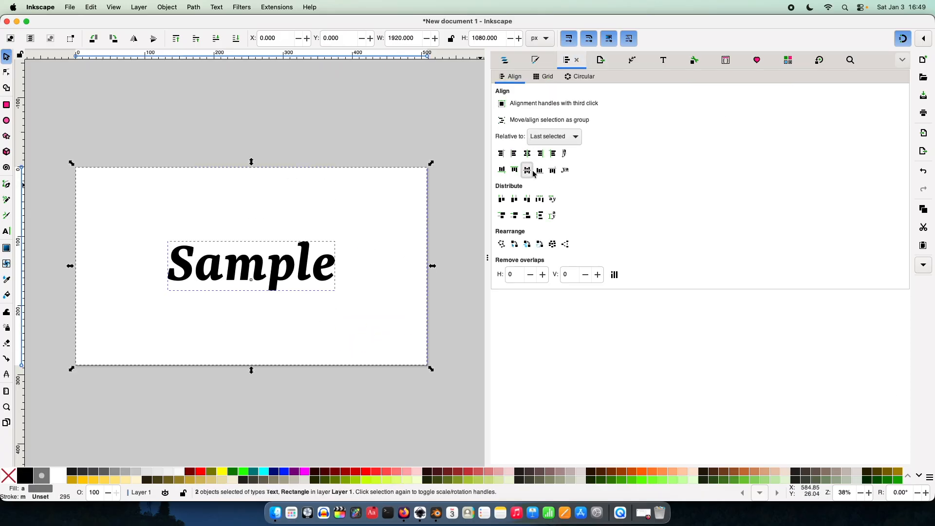
pyautogui.click(413, 142)
pyautogui.hscroll(-2, 334, 211)
pyautogui.scroll(-1, 334, 210)
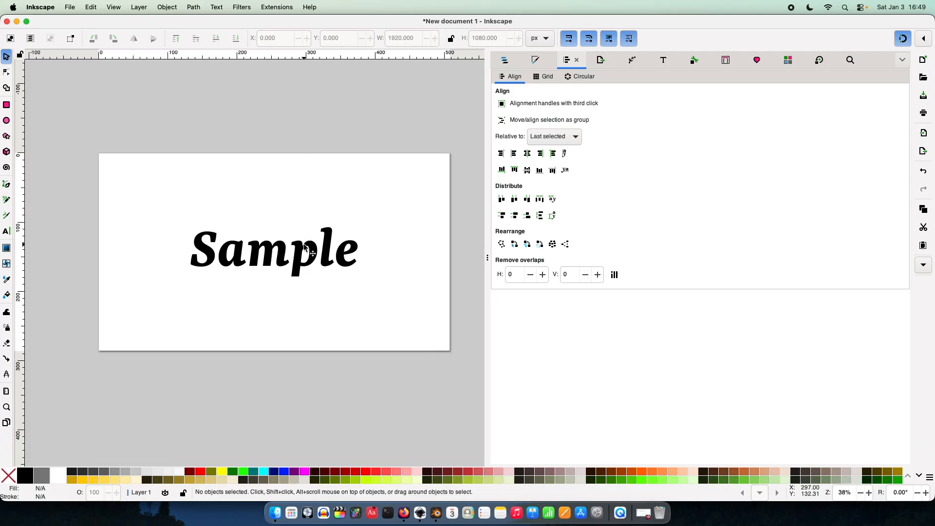
# Step: Fill the Sample text white and delete the white page-sized rectangle
pyautogui.click(274, 183)
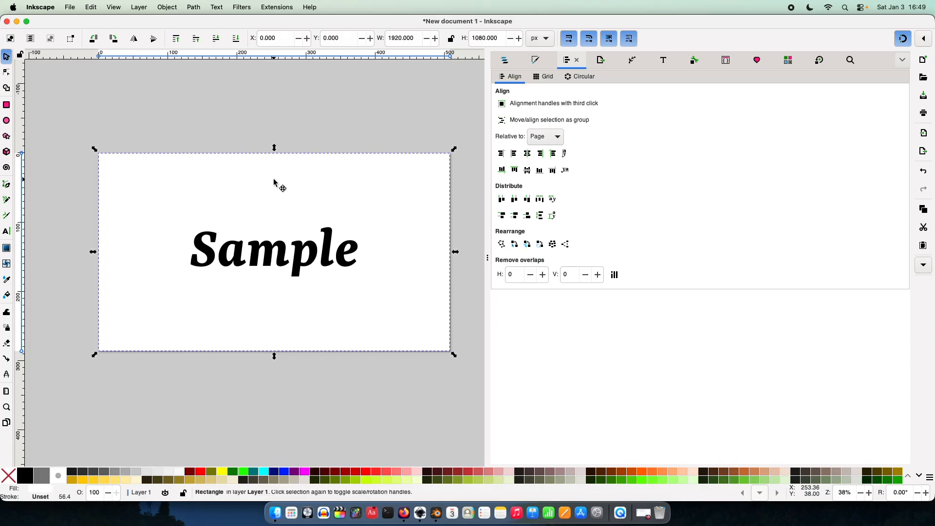
pyautogui.click(278, 251)
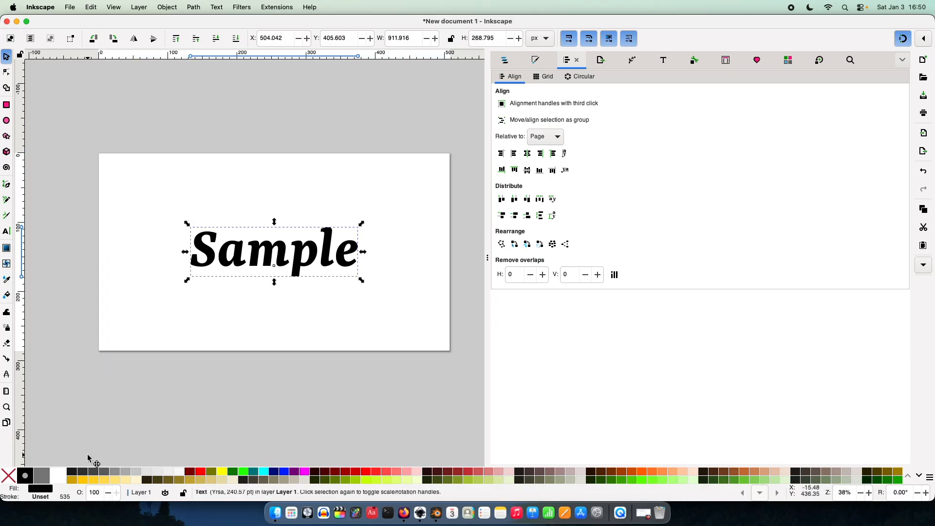
pyautogui.click(60, 476)
pyautogui.click(204, 316)
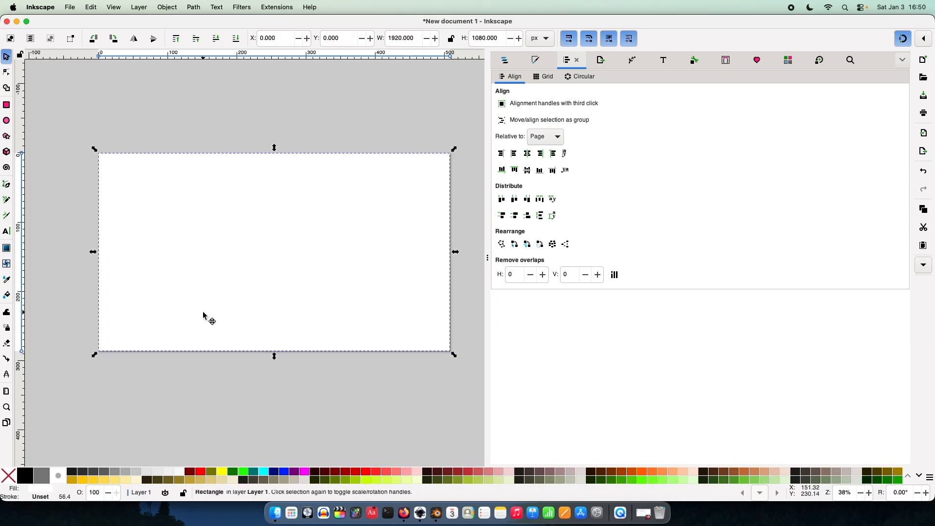
pyautogui.press('Escape')
# Step: Set the page background color to light gray d1d1d1ff in the document properties
pyautogui.press('super+shift+d')
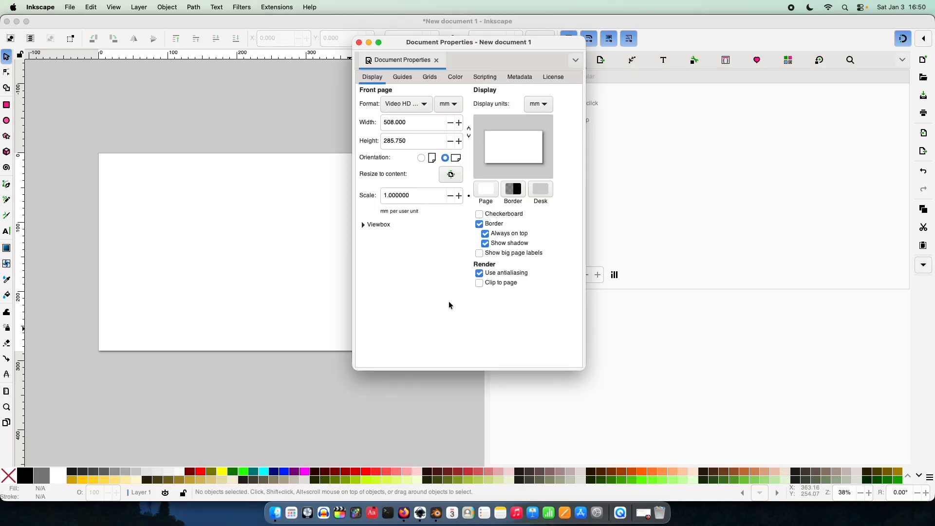
pyautogui.click(486, 189)
pyautogui.moveTo(479, 285); pyautogui.dragTo(470, 285)
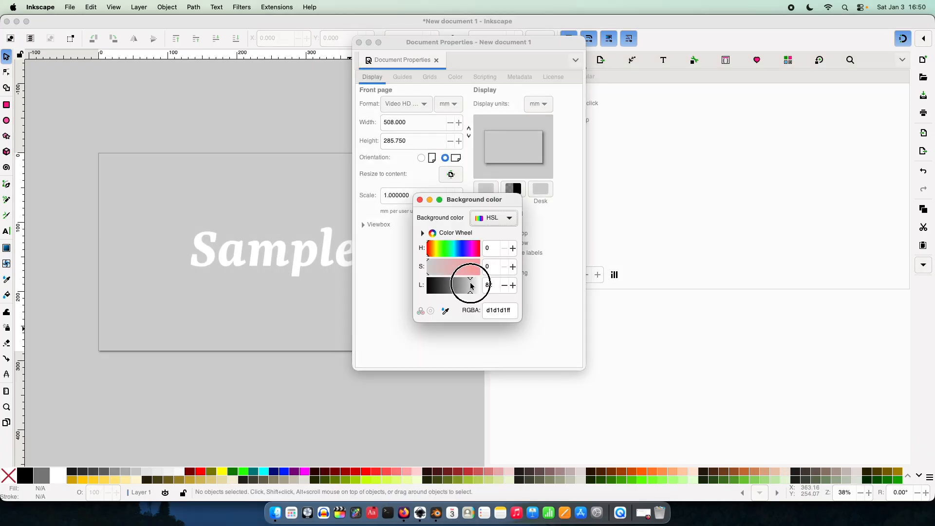
pyautogui.click(419, 199)
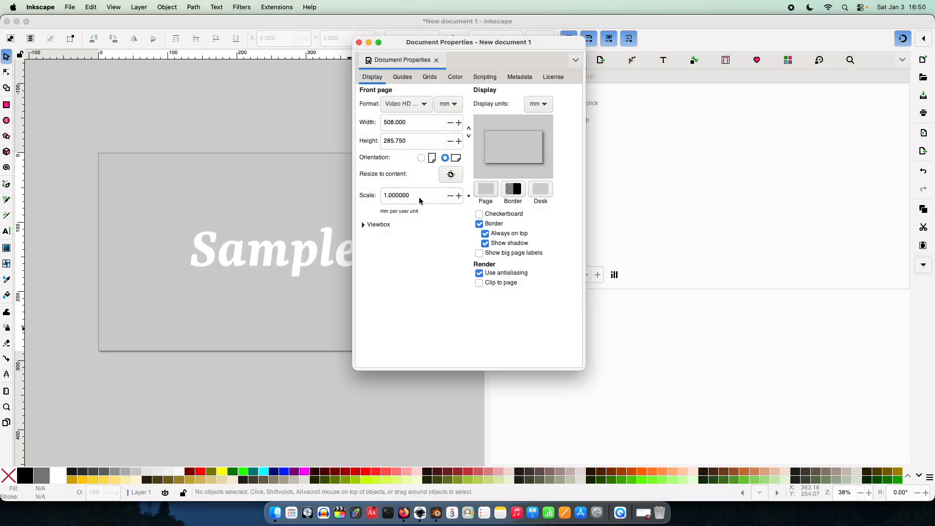
pyautogui.click(359, 42)
pyautogui.hscroll(1, 344, 141)
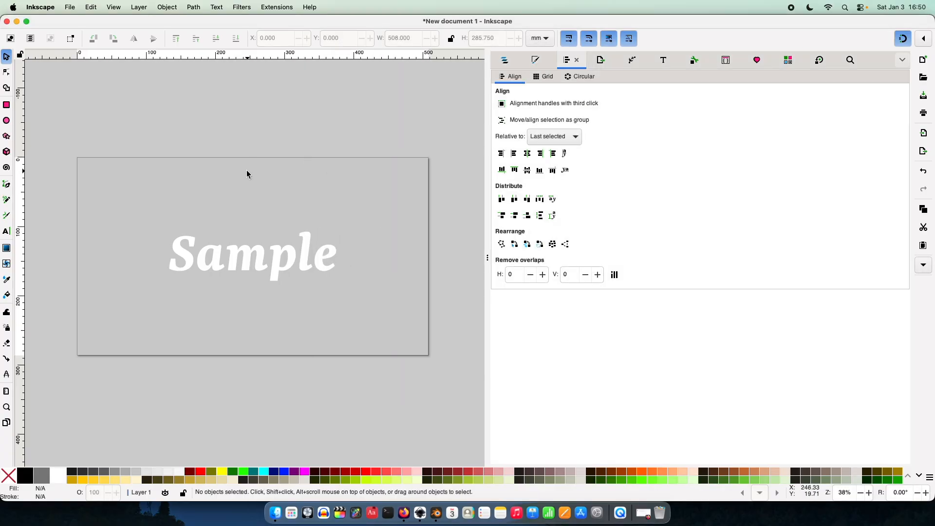
# Step: Export the whole page as overlay.png into the Documents/Video Content/Blender Blur folder
pyautogui.click(326, 265)
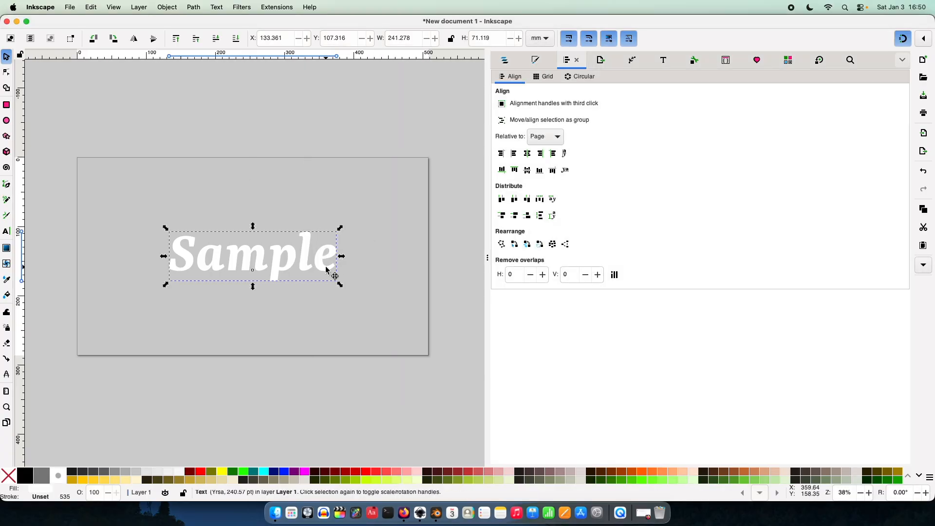
pyautogui.click(368, 274)
pyautogui.hotkey('ctrl', 'shift', 'e')
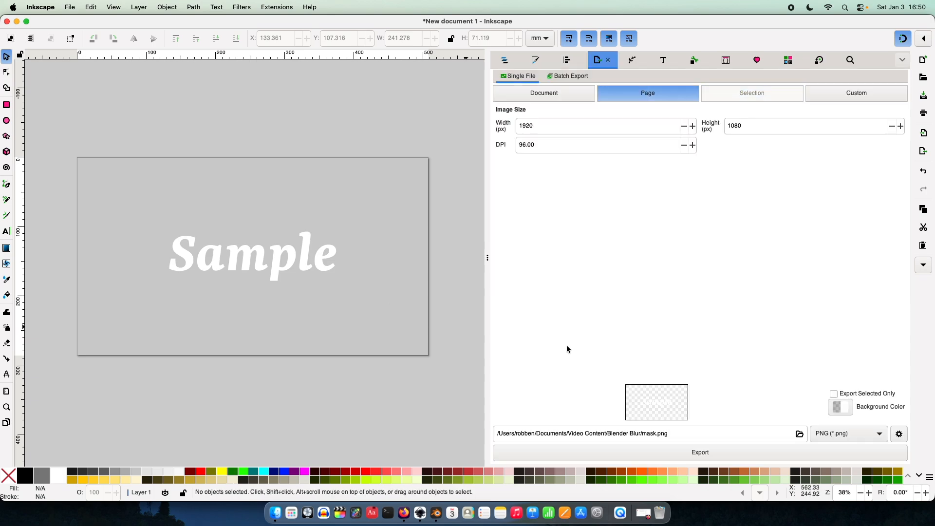
pyautogui.doubleClick(651, 433)
pyautogui.write('overlay')
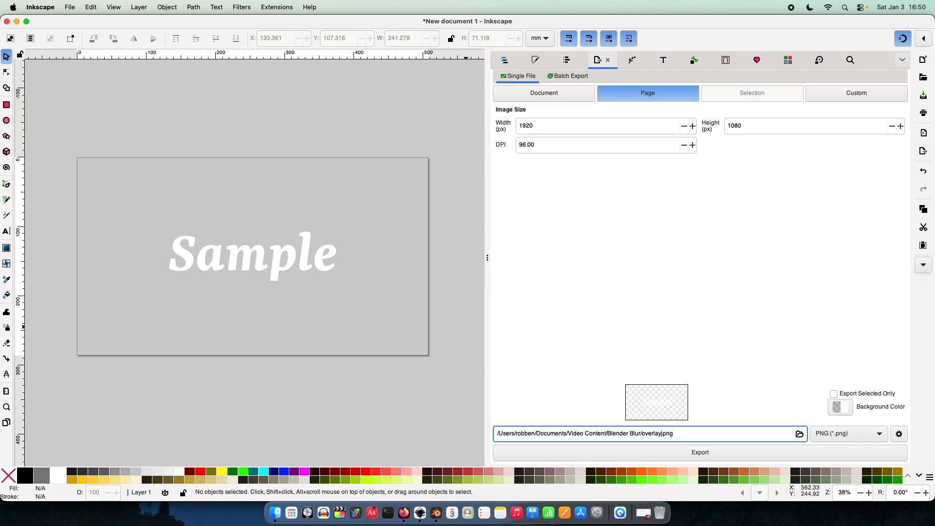
pyautogui.press('Return')
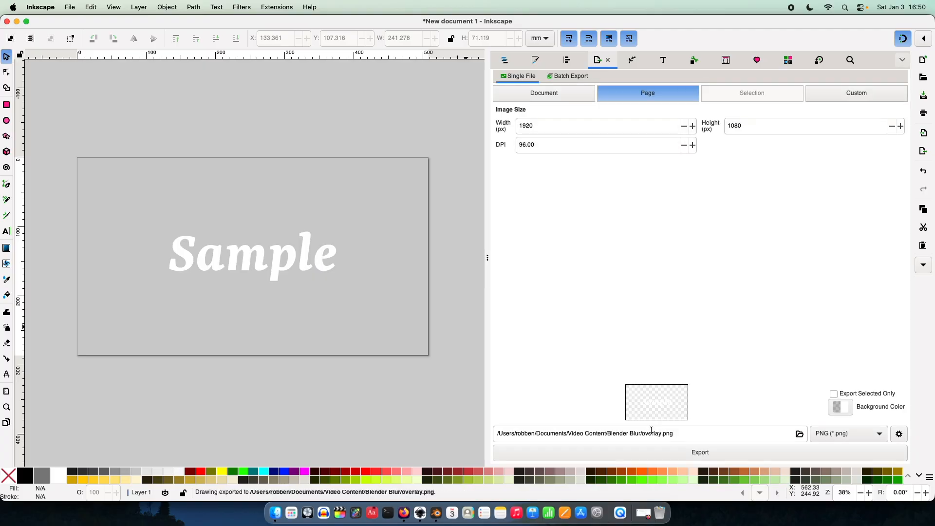
# Step: Switch to Blender and add overlay.png from Documents/Video Content/Blender Blur as an image strip in Channel 1 of the sequencer
pyautogui.click(435, 515)
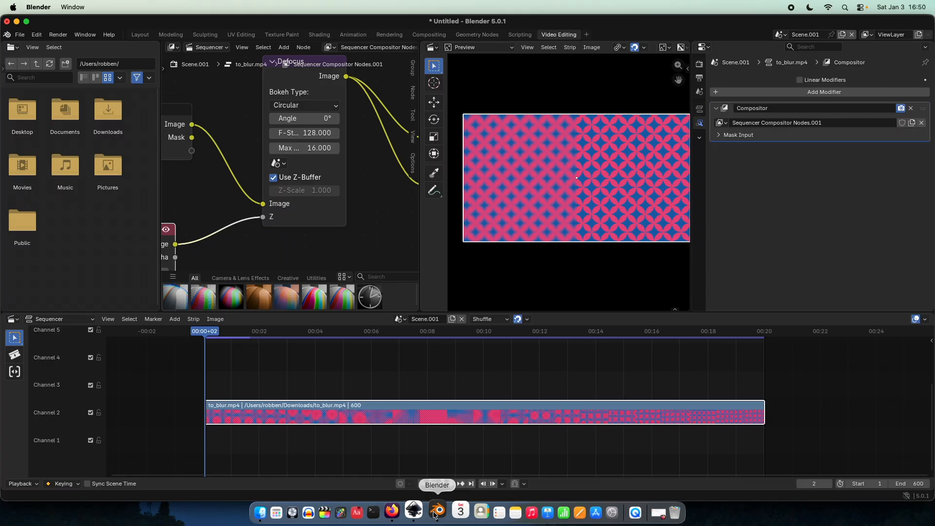
pyautogui.click(176, 319)
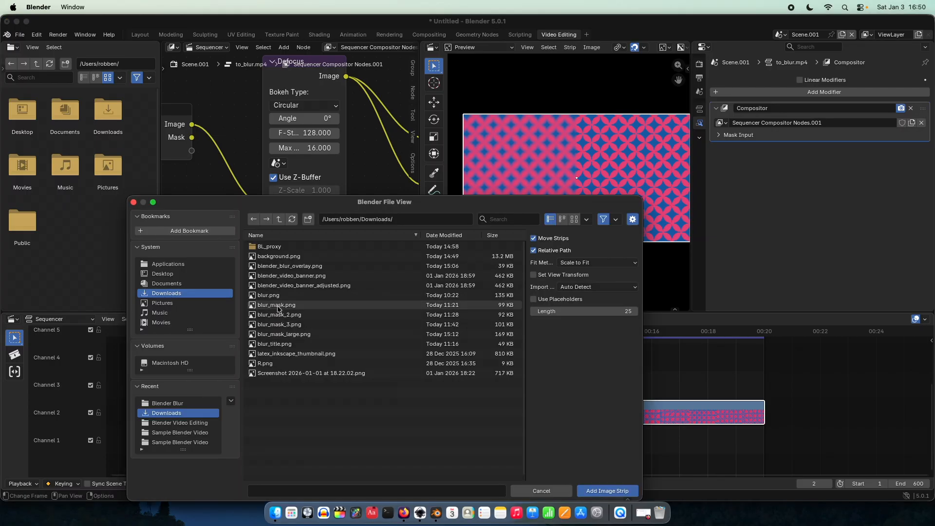
pyautogui.click(194, 284)
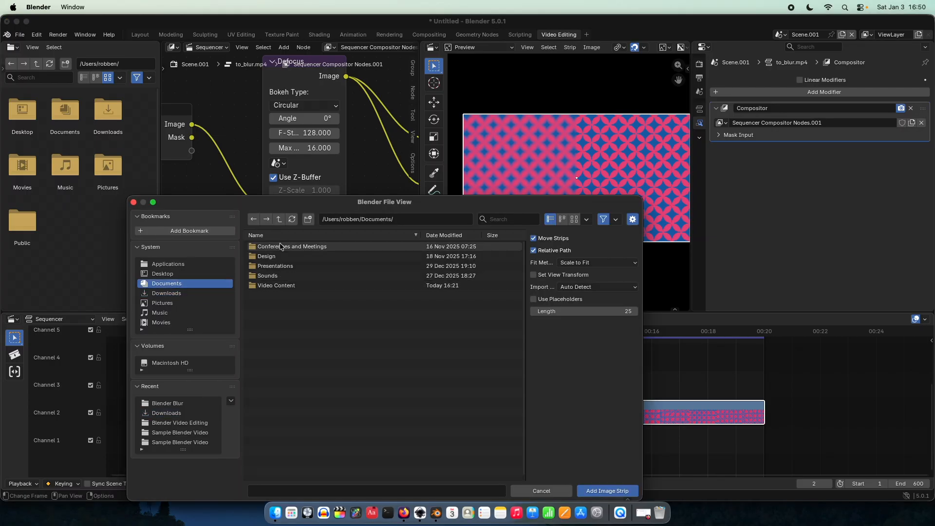
pyautogui.click(276, 285)
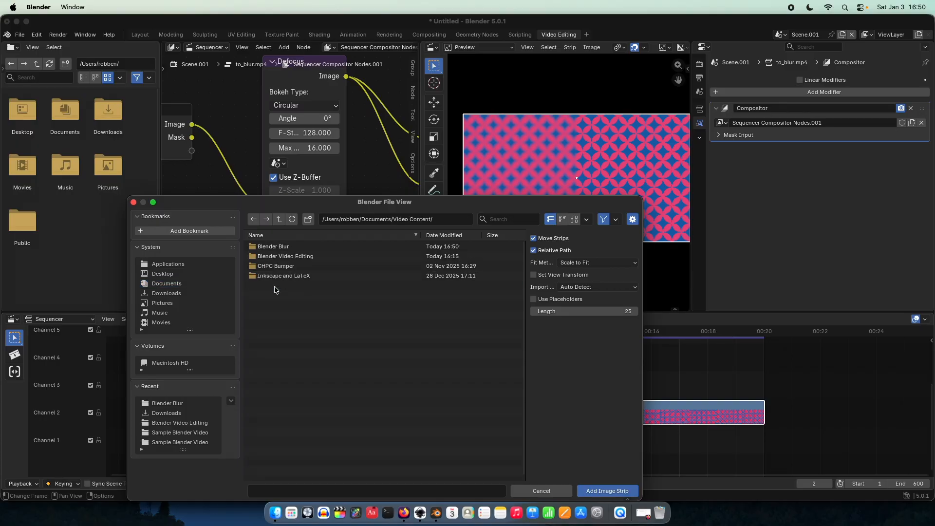
pyautogui.click(281, 247)
pyautogui.doubleClick(281, 255)
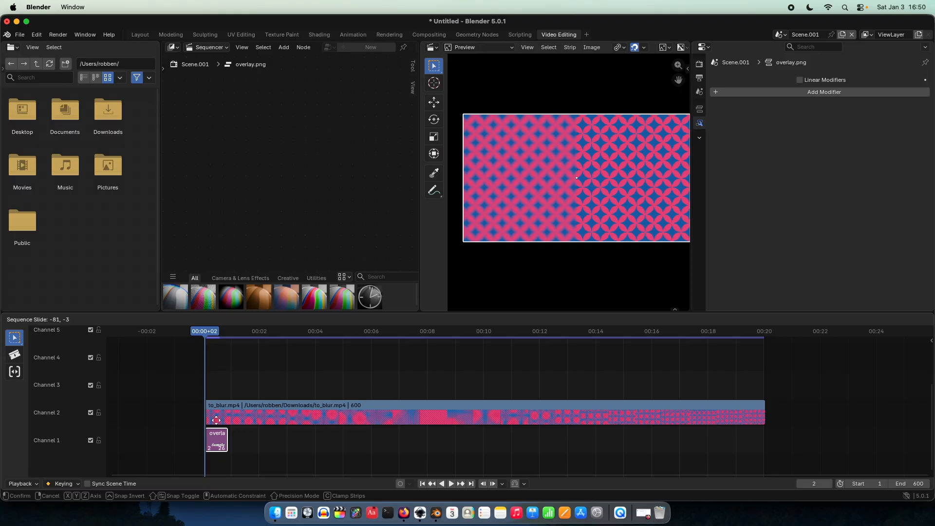
pyautogui.click(231, 444)
# Step: Move the overlay.png strip up to Channel 3, aligned with the start of the to_blur.mp4 strip
pyautogui.scroll(8, 241, 458)
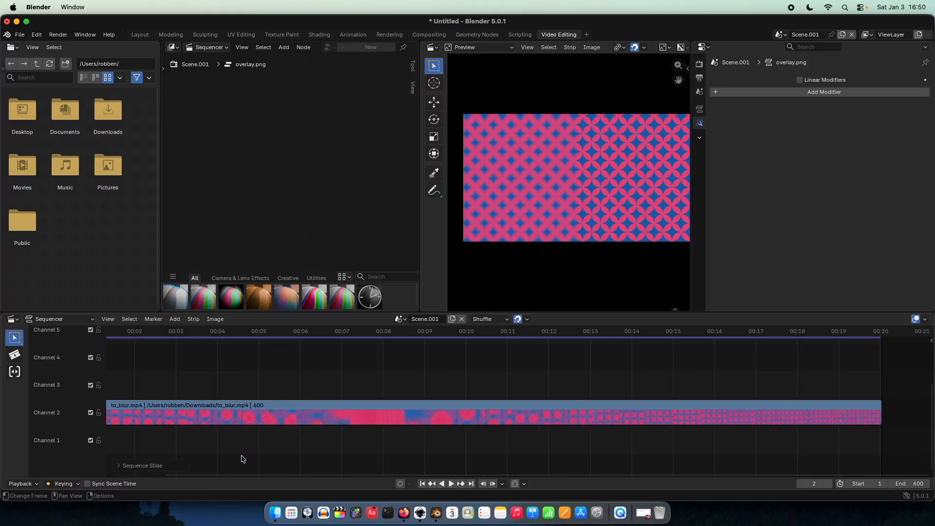
pyautogui.moveTo(238, 455); pyautogui.dragTo(415, 419, button='middle')
pyautogui.moveTo(257, 413); pyautogui.dragTo(422, 405, button='middle')
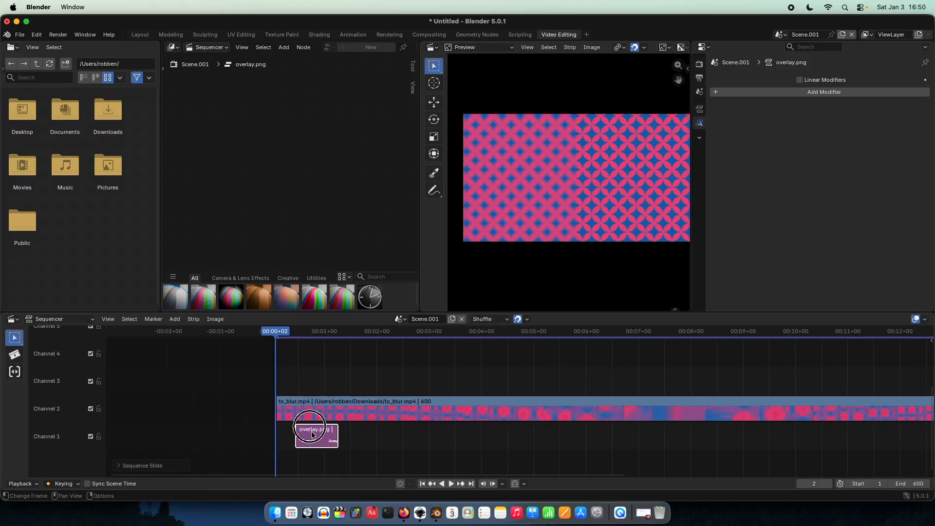
pyautogui.press('g')
pyautogui.click(302, 352)
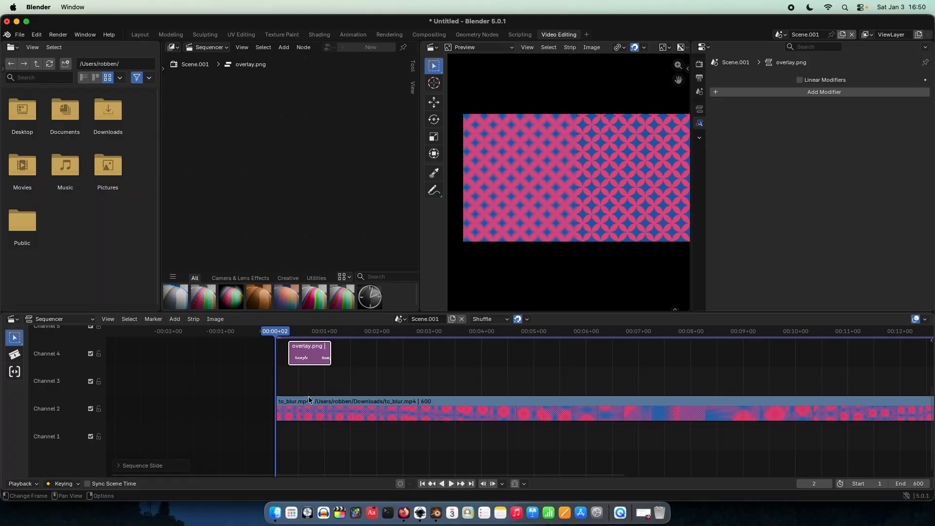
pyautogui.press('g')
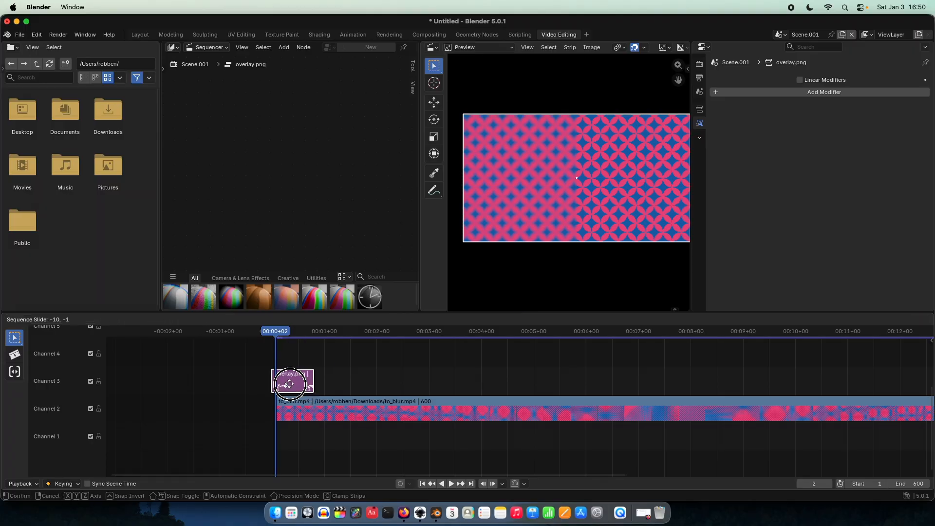
pyautogui.click(298, 381)
pyautogui.scroll(-10, 299, 382)
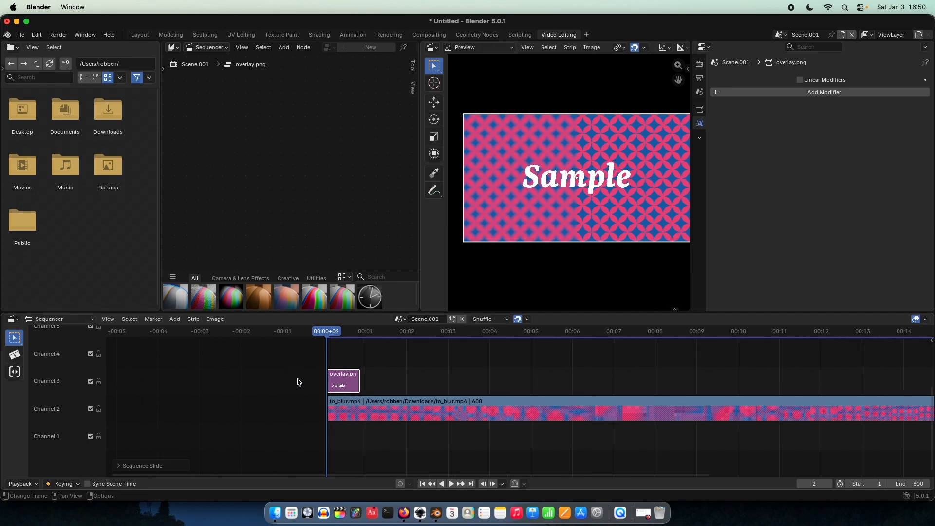
# Step: Select the to_blur.mp4 strip and disconnect the Defocus output from the Viewer node in its compositor tree
pyautogui.moveTo(459, 382); pyautogui.dragTo(367, 387, button='middle')
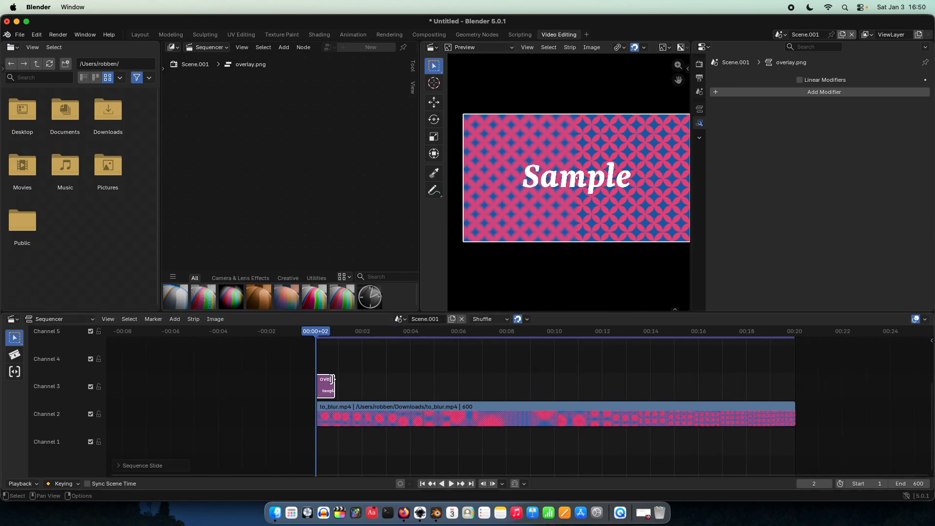
pyautogui.click(381, 416)
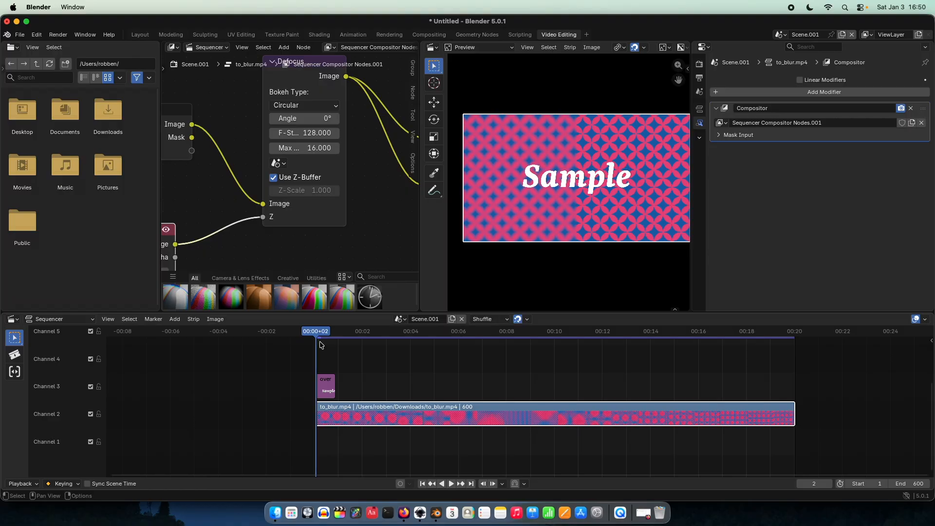
pyautogui.scroll(5, 319, 342)
pyautogui.moveTo(301, 355); pyautogui.dragTo(403, 359, button='middle')
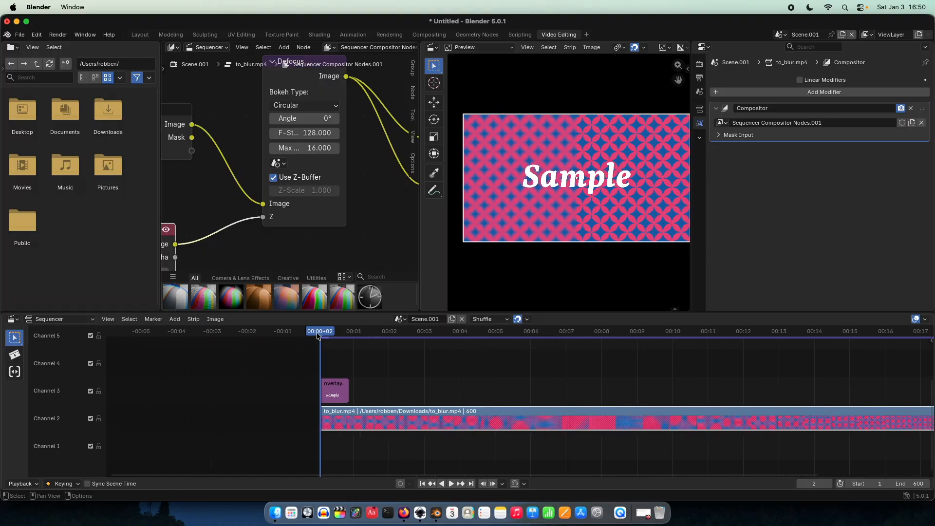
pyautogui.scroll(2, 315, 338)
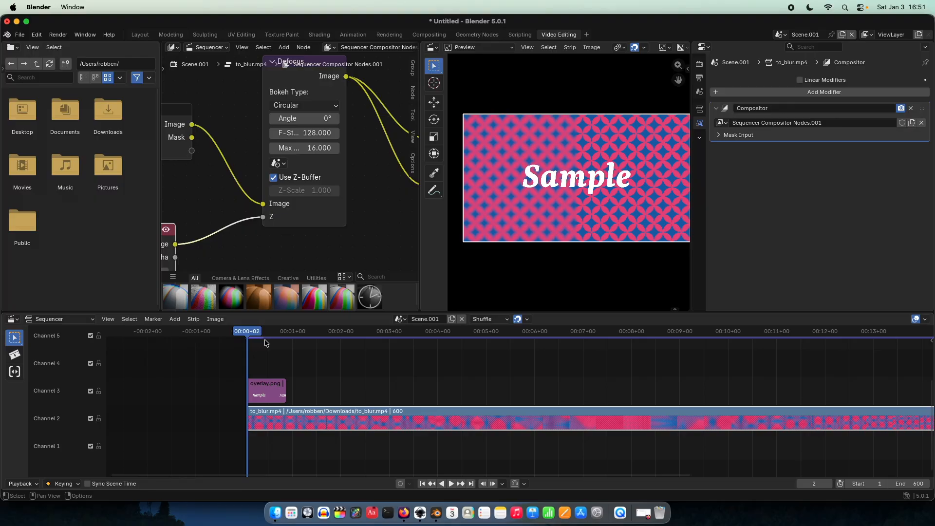
pyautogui.scroll(-4, 292, 224)
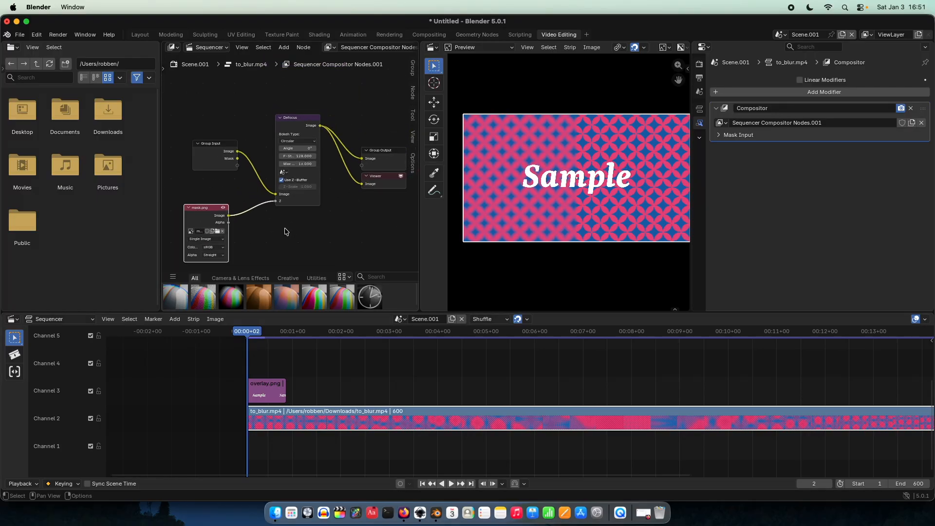
pyautogui.moveTo(315, 212); pyautogui.dragTo(306, 222, button='middle')
pyautogui.moveTo(351, 194); pyautogui.dragTo(340, 197)
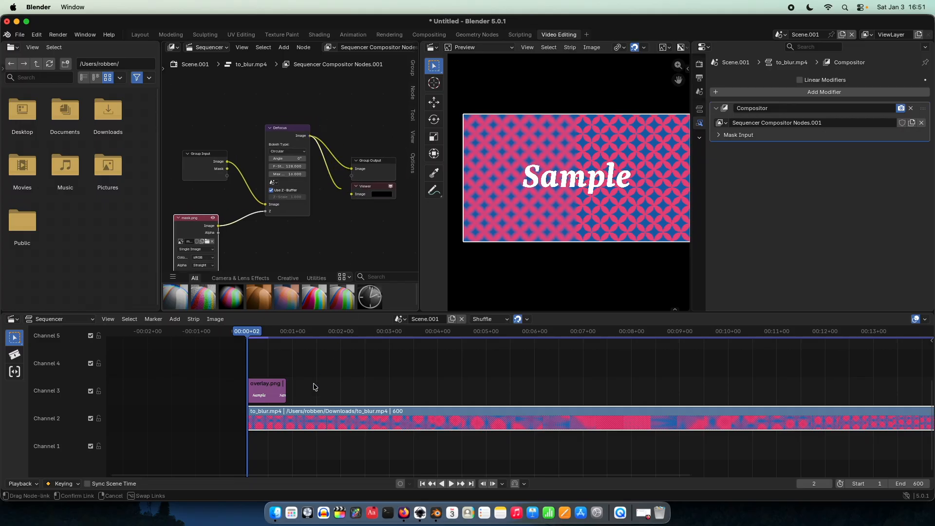
# Step: Extend the overlay.png strip to 620 frames so it reaches slightly past both ends of the to_blur.mp4 strip
pyautogui.moveTo(314, 388); pyautogui.dragTo(716, 396)
pyautogui.click(280, 392)
pyautogui.press('Home')
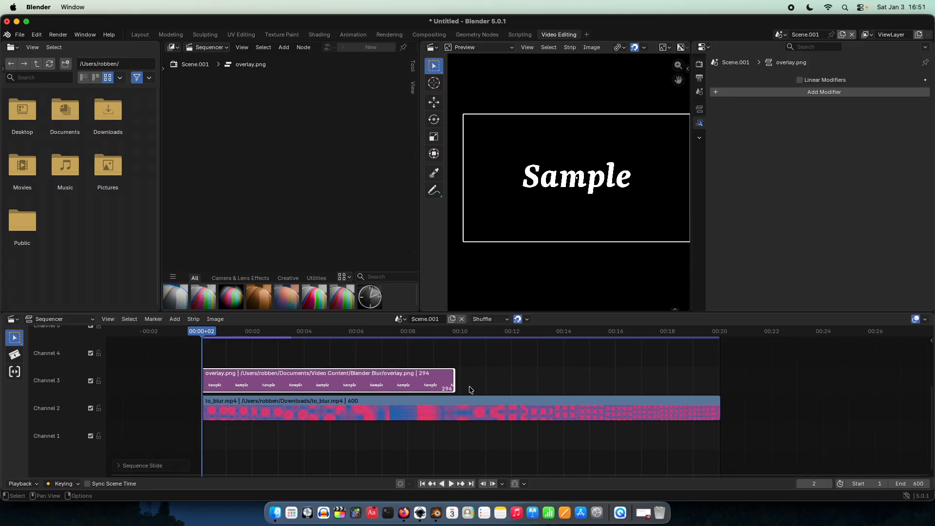
pyautogui.moveTo(451, 379); pyautogui.dragTo(724, 399)
pyautogui.moveTo(206, 381); pyautogui.dragTo(193, 383)
# Step: Bypass the Defocus node of to_blur.mp4 by linking the Group Input image directly to the Group Output and the Viewer
pyautogui.click(262, 420)
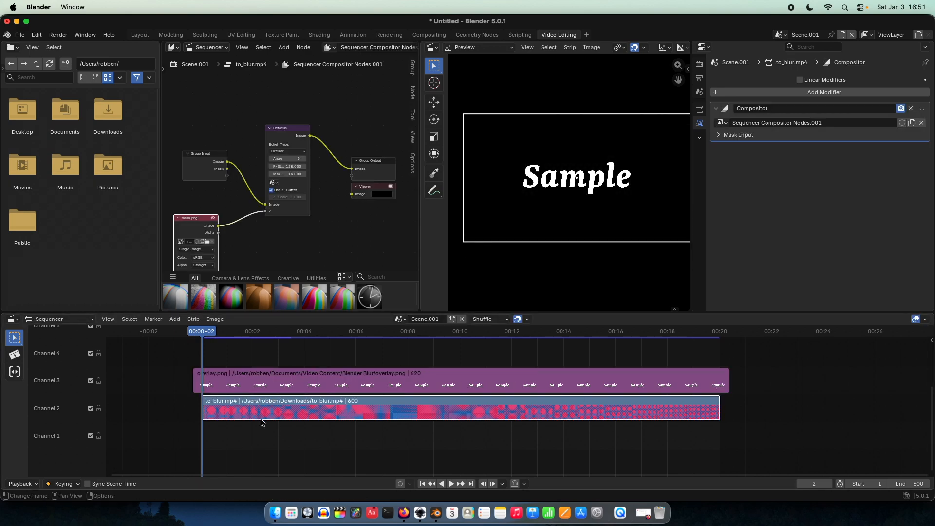
pyautogui.moveTo(303, 229); pyautogui.dragTo(326, 225, button='middle')
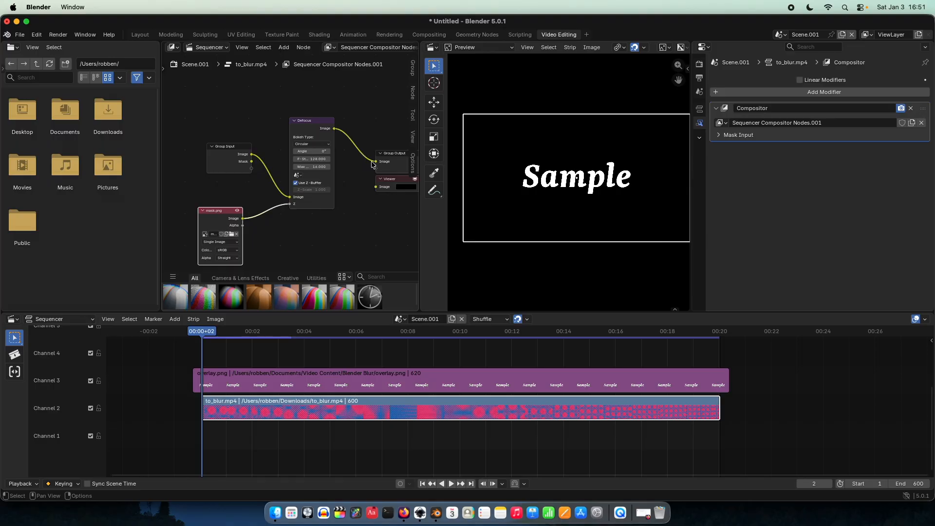
pyautogui.moveTo(374, 162); pyautogui.dragTo(357, 160)
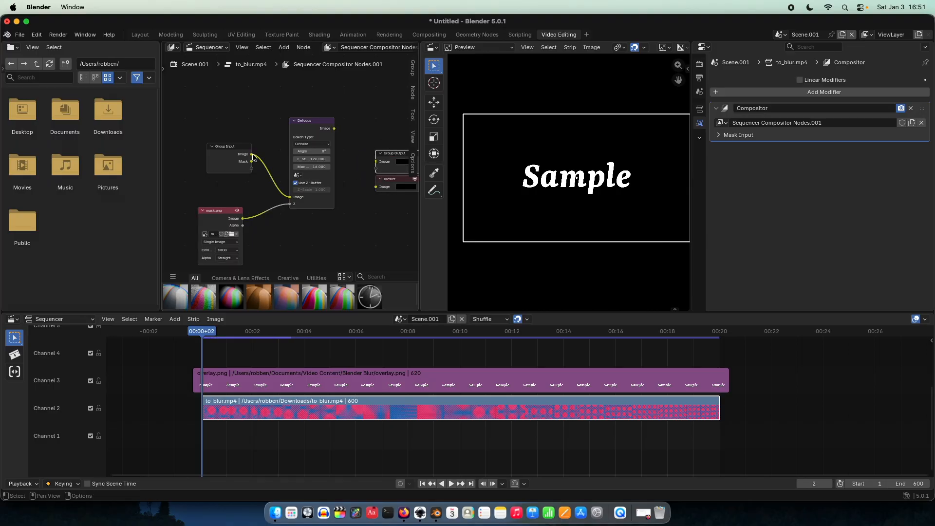
pyautogui.moveTo(253, 155); pyautogui.dragTo(376, 162)
pyautogui.moveTo(252, 155); pyautogui.dragTo(381, 187)
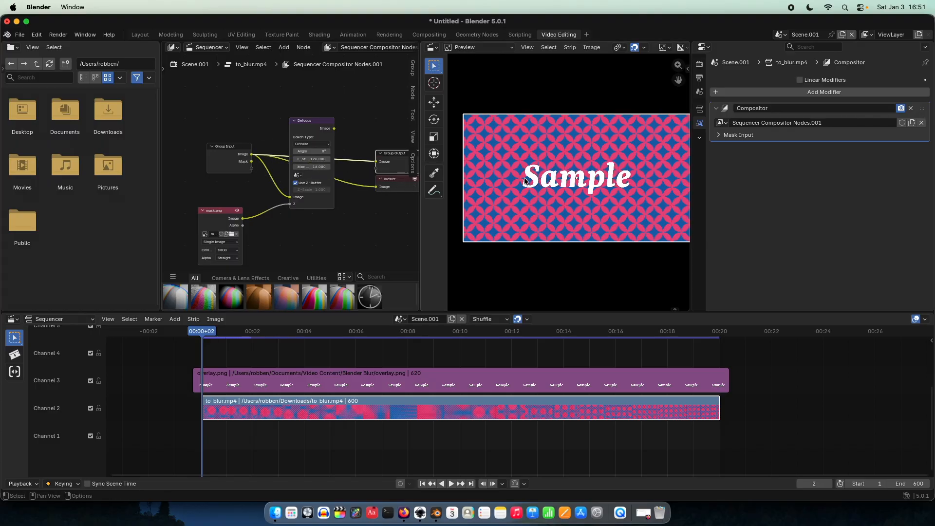
# Step: Examine the Sample overlay on the unblurred video in the preview and scrub the playhead to frame 37
pyautogui.scroll(2, 524, 177)
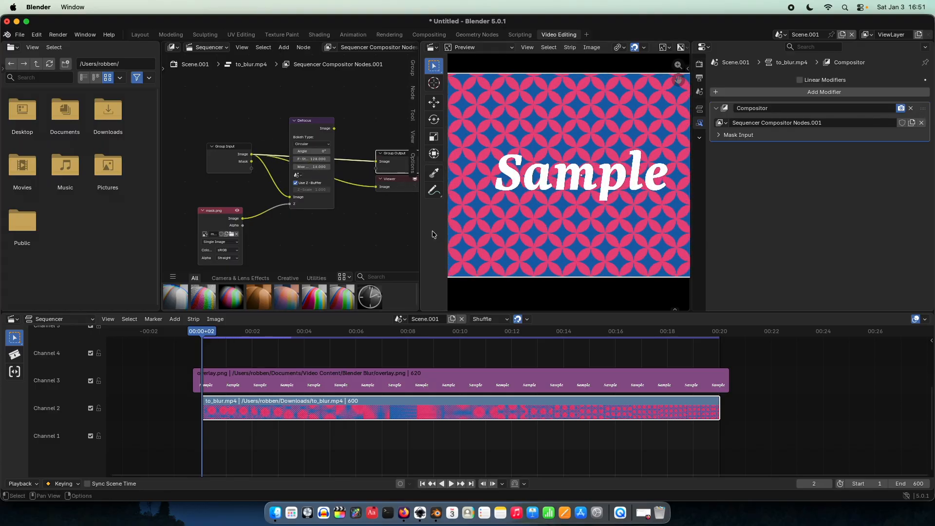
pyautogui.moveTo(207, 336); pyautogui.dragTo(232, 351)
pyautogui.scroll(-2, 536, 187)
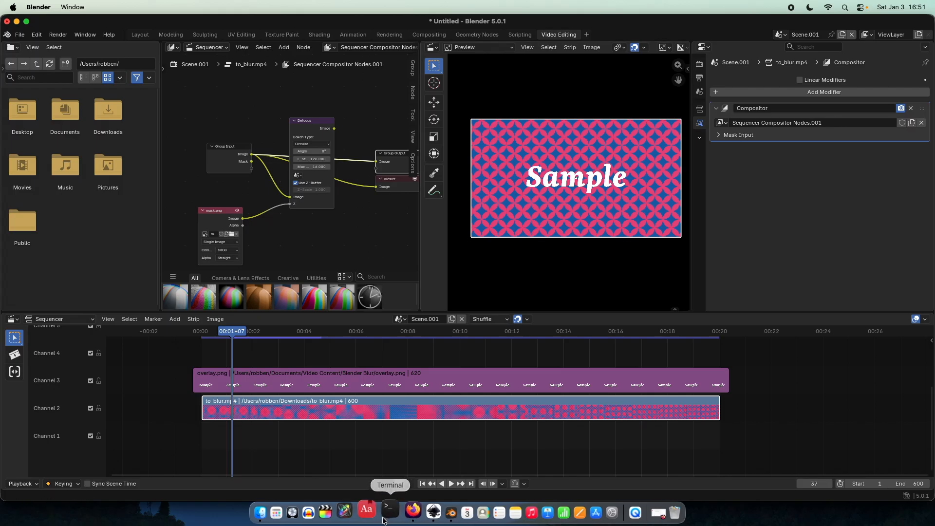
# Step: Switch to Inkscape, draw a page-sized rectangle of 508 × 285.75 mm and lower it to the bottom of the stack
pyautogui.click(419, 513)
pyautogui.moveTo(352, 381); pyautogui.dragTo(386, 388, button='middle')
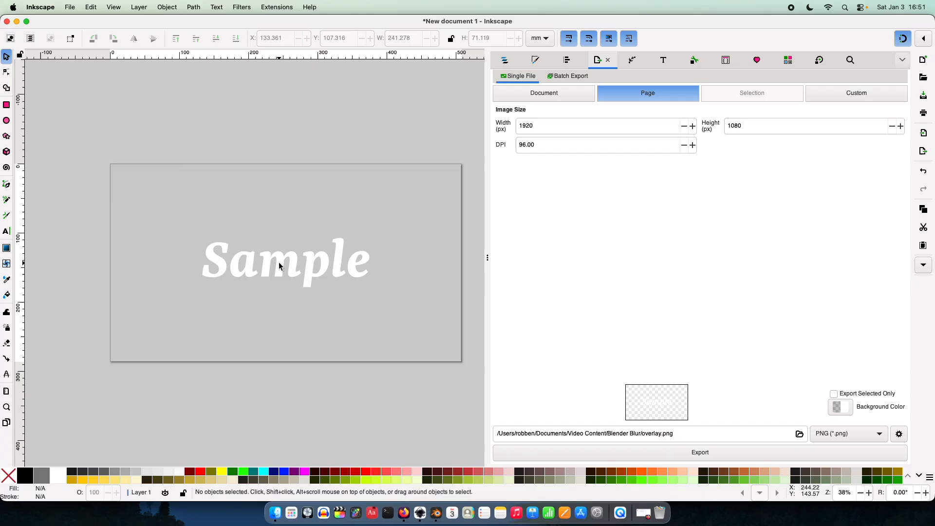
pyautogui.click(6, 104)
pyautogui.moveTo(129, 168); pyautogui.dragTo(117, 166, button='middle')
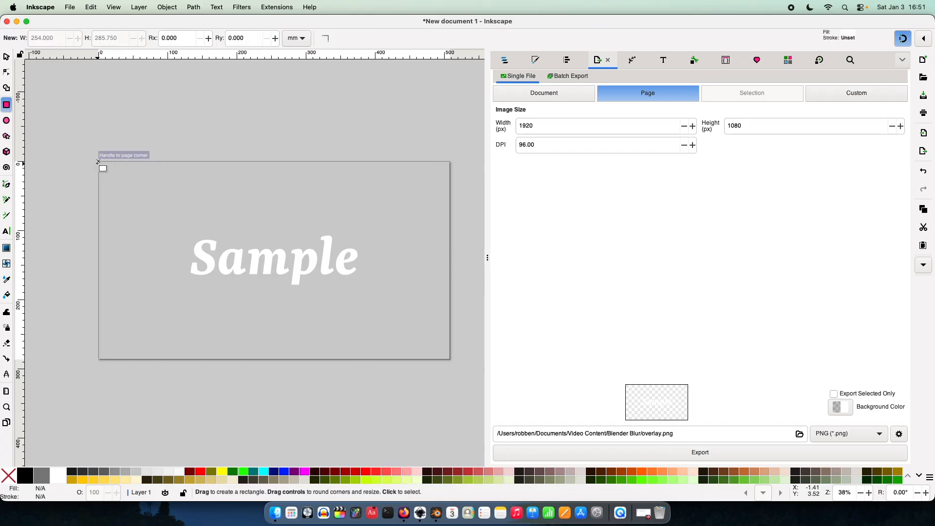
pyautogui.moveTo(98, 162); pyautogui.dragTo(450, 359)
pyautogui.click(6, 56)
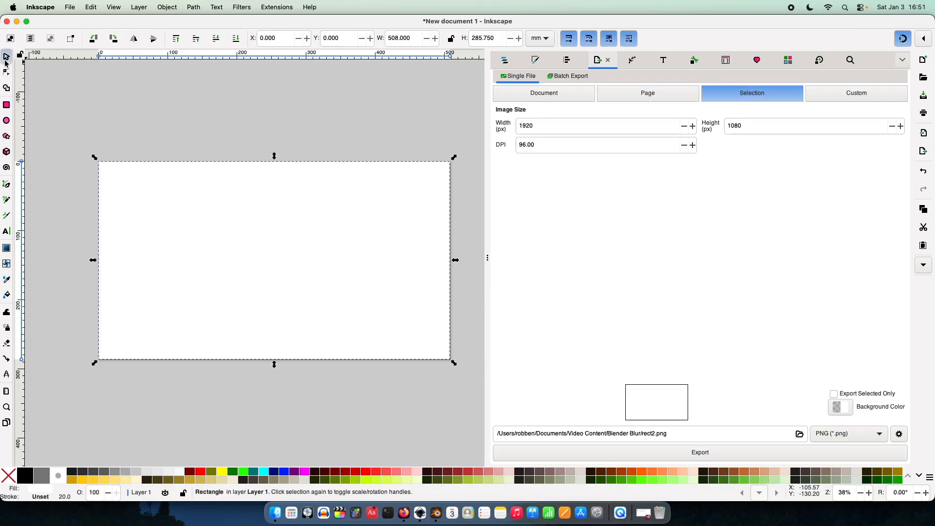
pyautogui.click(235, 39)
# Step: Fill the Sample text black and give it a flat black stroke paint
pyautogui.click(274, 249)
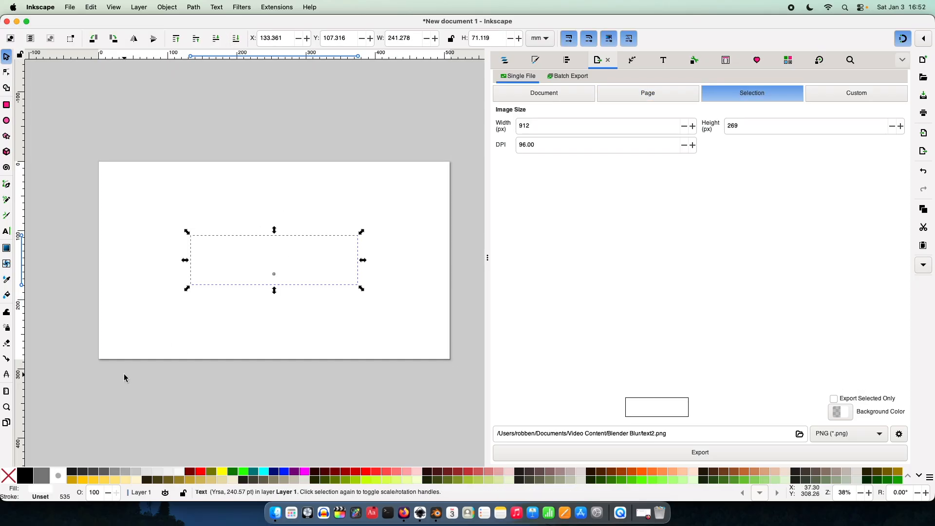
pyautogui.click(25, 475)
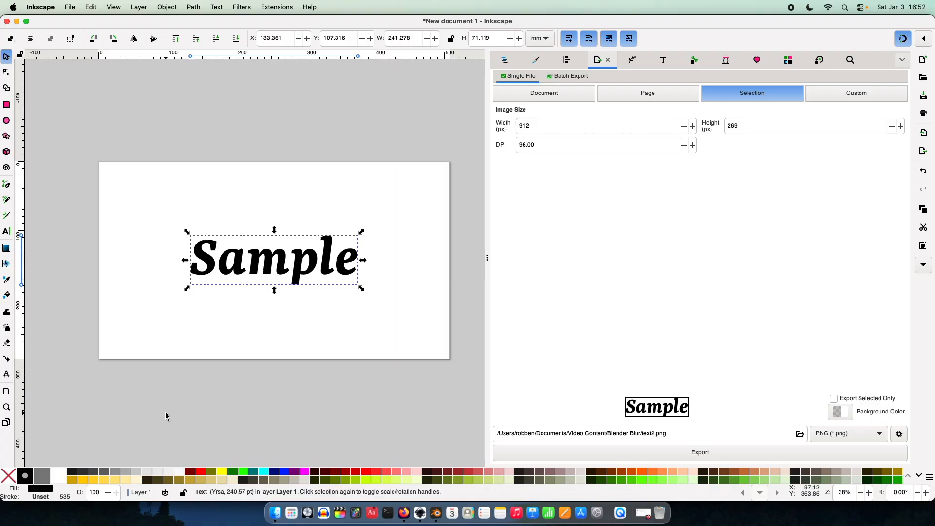
pyautogui.press('super+shift+f')
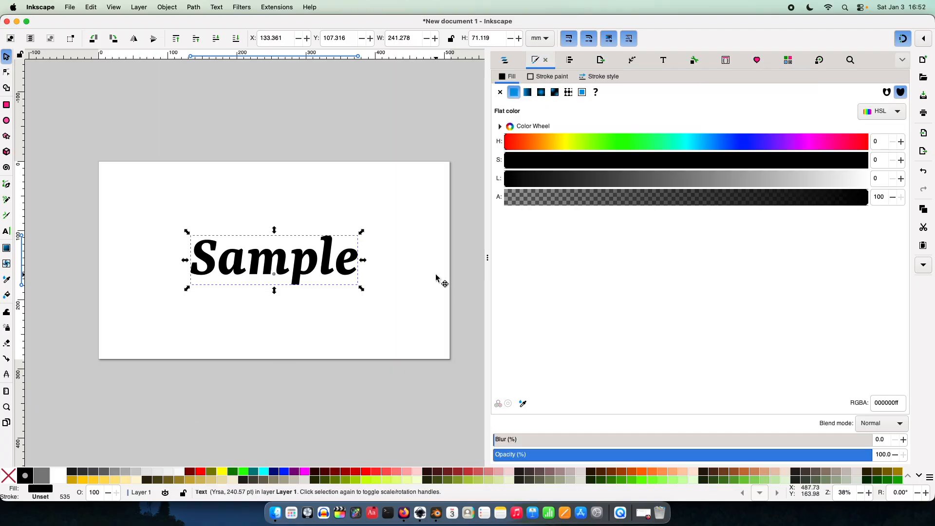
pyautogui.click(536, 77)
pyautogui.click(514, 92)
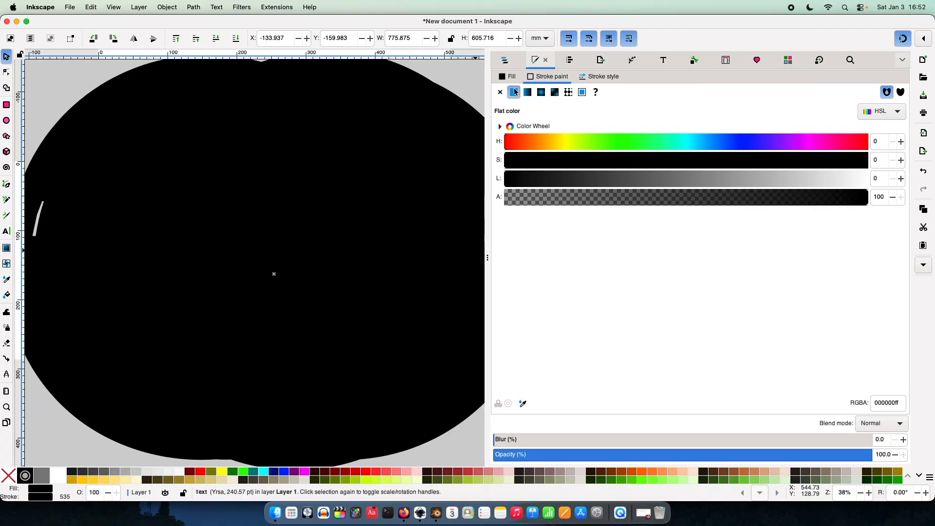
# Step: Set the Sample text's stroke width to 10 mm and color the stroke red
pyautogui.click(599, 76)
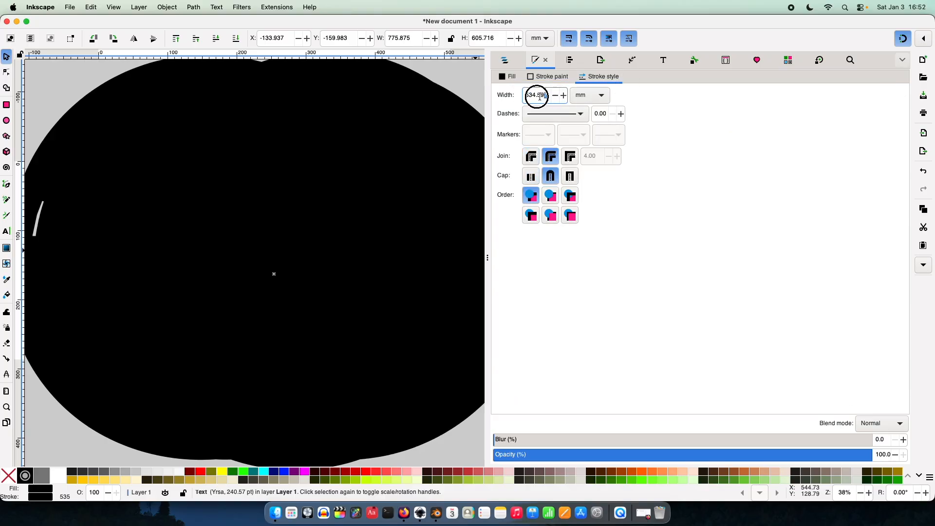
pyautogui.write('10')
pyautogui.press('Return')
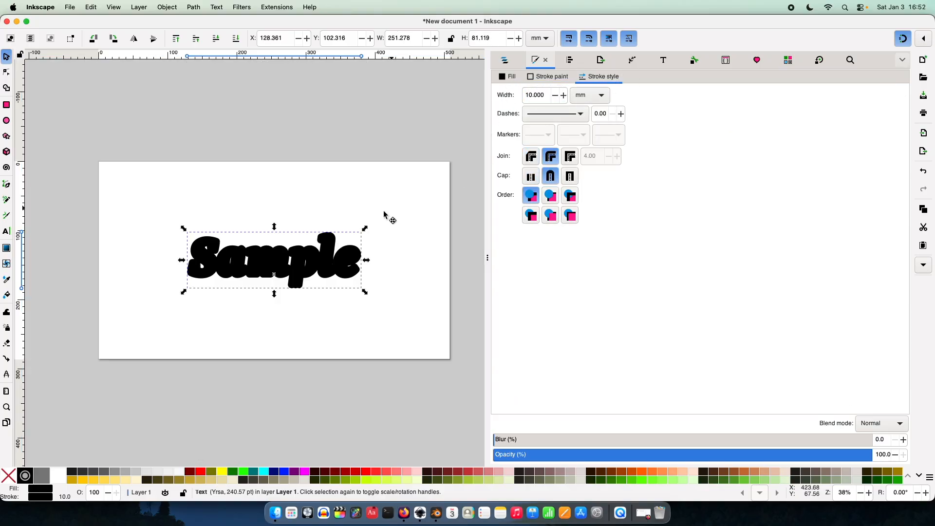
pyautogui.keyDown('ctrl'); pyautogui.scroll(1, 253, 258); pyautogui.keyUp('ctrl')
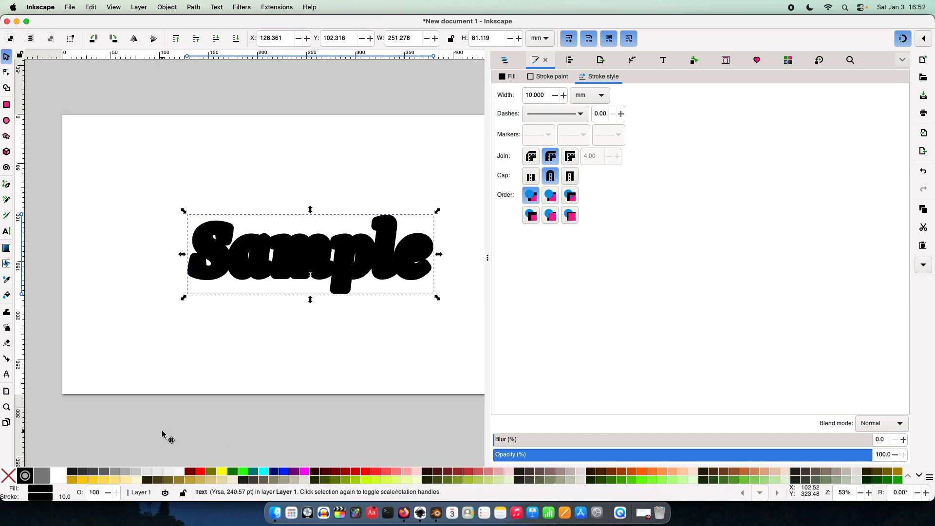
pyautogui.keyDown('shift'); pyautogui.click(376, 471); pyautogui.keyUp('shift')
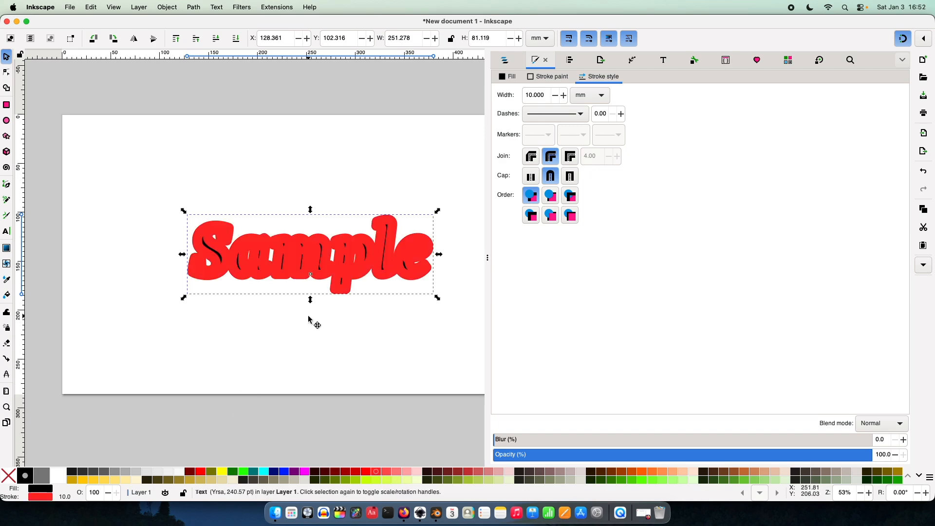
pyautogui.keyDown('ctrl'); pyautogui.scroll(2, 206, 229); pyautogui.keyUp('ctrl')
pyautogui.moveTo(264, 252); pyautogui.dragTo(233, 249, button='middle')
pyautogui.keyDown('ctrl'); pyautogui.scroll(-4, 220, 250); pyautogui.keyUp('ctrl')
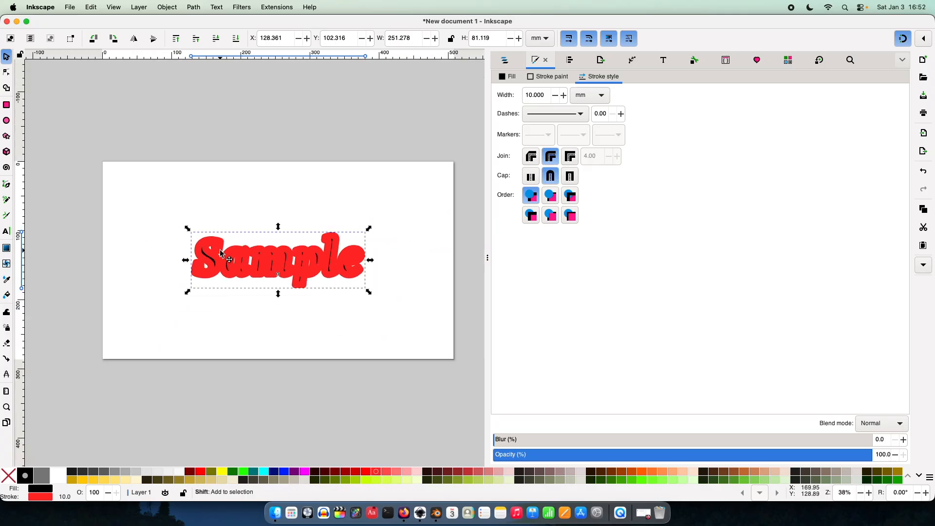
# Step: Color the Sample text's stroke black and export the whole page as mask2.png
pyautogui.keyDown('shift'); pyautogui.click(25, 475); pyautogui.keyUp('shift')
pyautogui.click(208, 390)
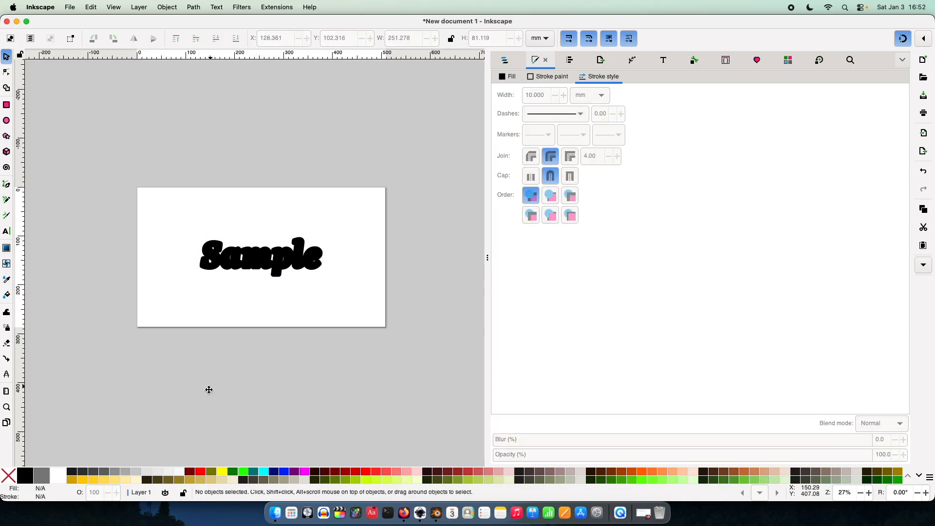
pyautogui.moveTo(206, 388); pyautogui.dragTo(204, 408, button='middle')
pyautogui.press('super+shift+e')
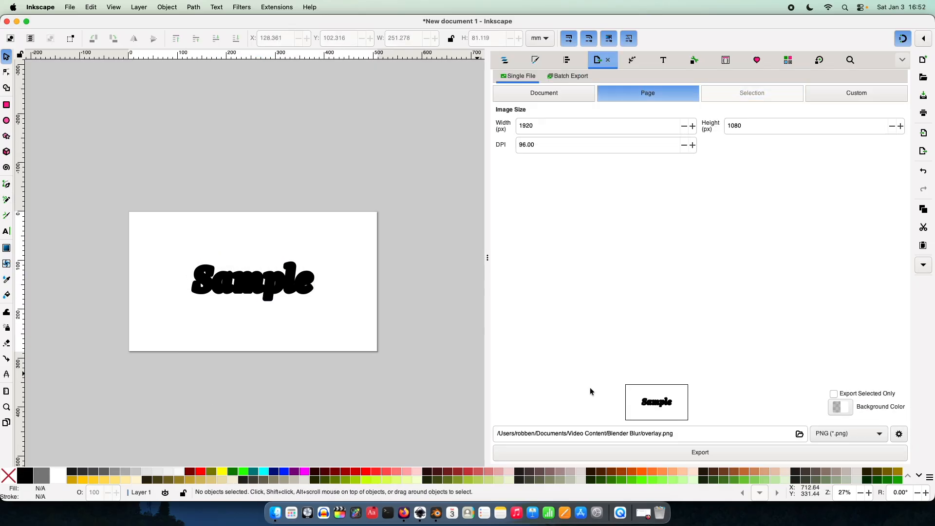
pyautogui.doubleClick(656, 434)
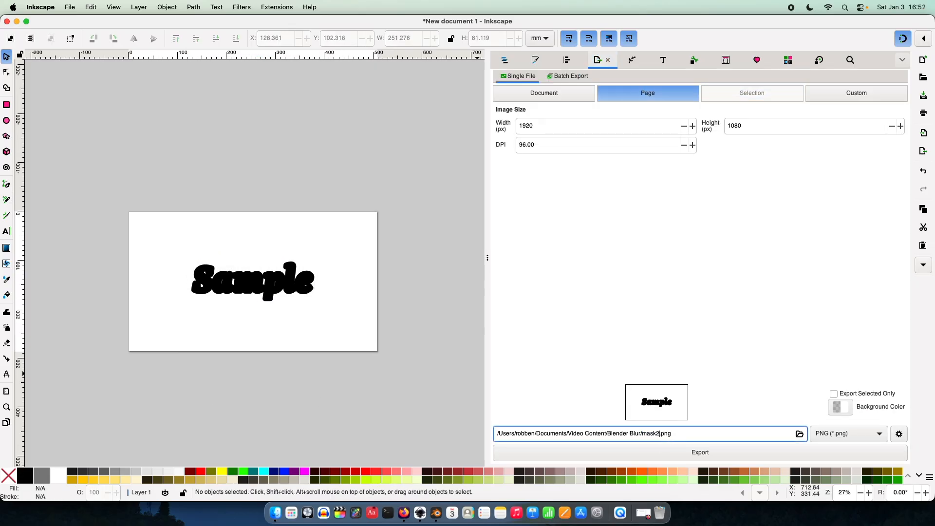
pyautogui.press('Return')
# Step: Switch to Blender and load mask2.png into the image node that feeds the Defocus node's Z input
pyautogui.click(437, 512)
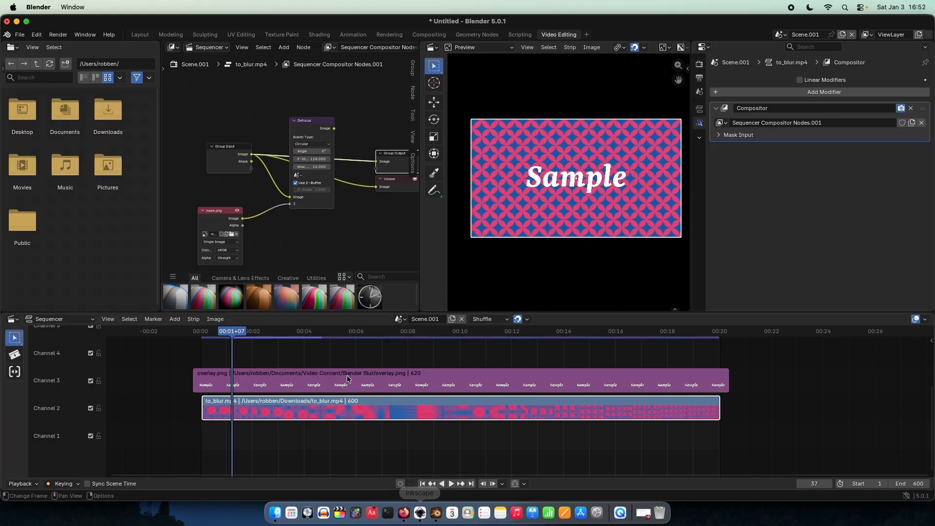
pyautogui.scroll(3, 306, 185)
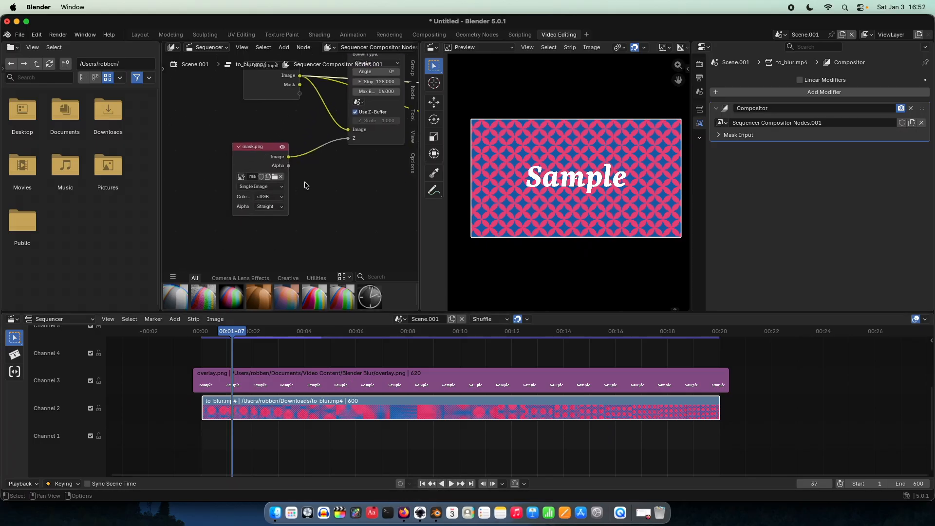
pyautogui.click(275, 177)
pyautogui.doubleClick(266, 257)
# Step: Replace the links into the Group Output and Viewer nodes with links from the Defocus node's Image output
pyautogui.hscroll(5, 299, 225)
pyautogui.scroll(3, 299, 226)
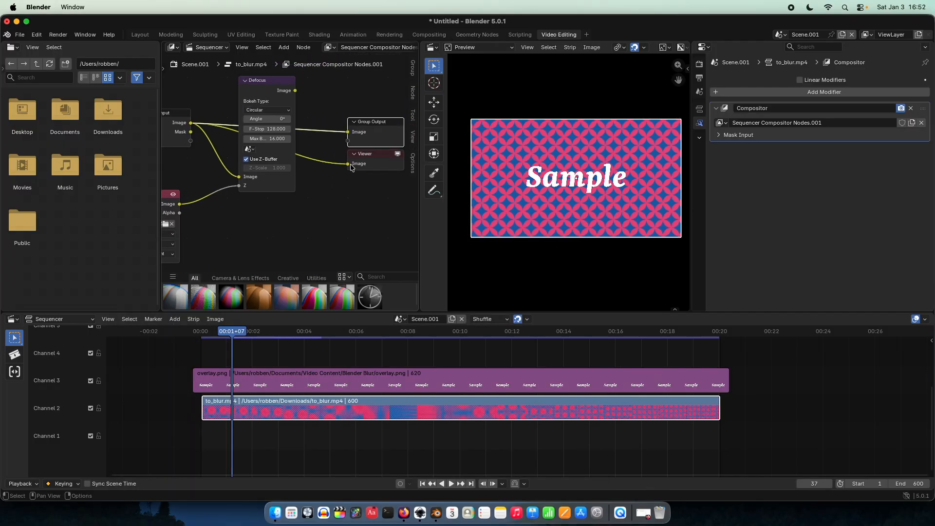
pyautogui.moveTo(348, 165); pyautogui.dragTo(312, 164)
pyautogui.moveTo(346, 133); pyautogui.dragTo(304, 133)
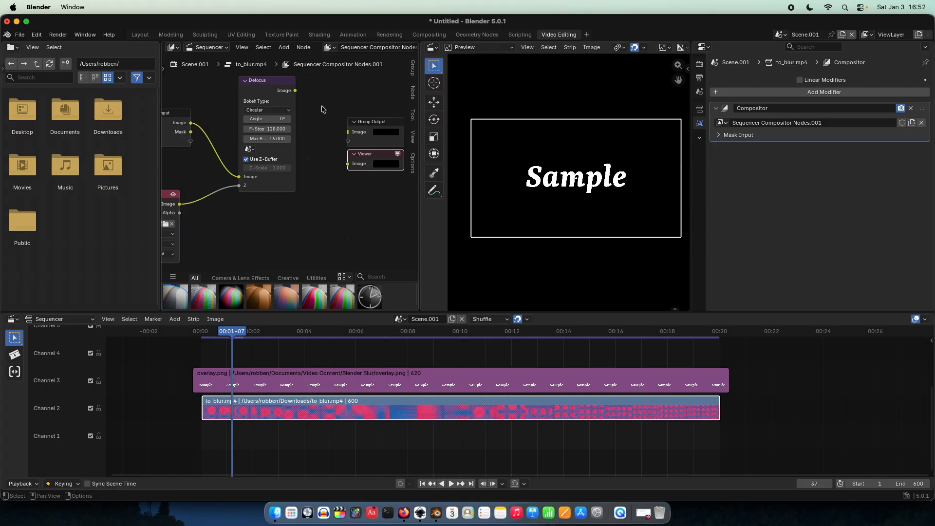
pyautogui.moveTo(295, 91); pyautogui.dragTo(347, 132)
pyautogui.moveTo(294, 91); pyautogui.dragTo(354, 166)
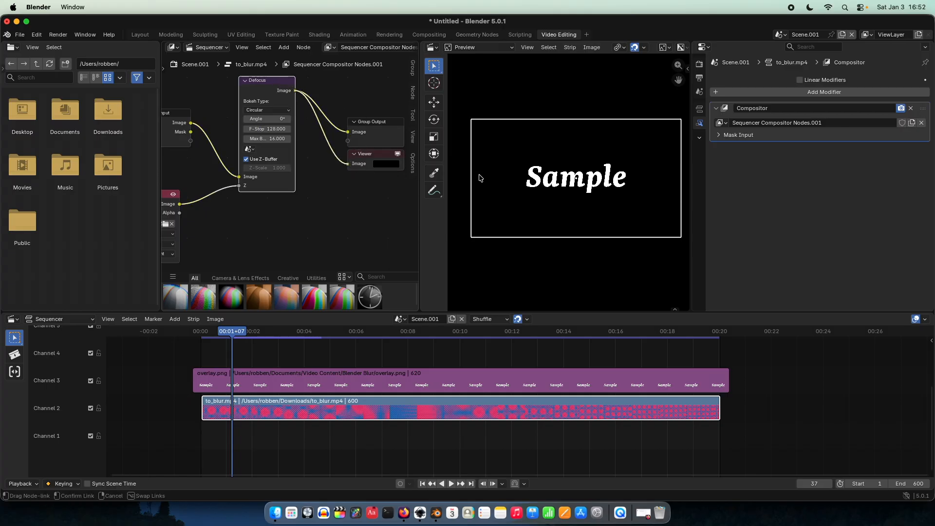
# Step: Examine the blur around the Sample letters in the preview from the S to the final e
pyautogui.scroll(3, 487, 178)
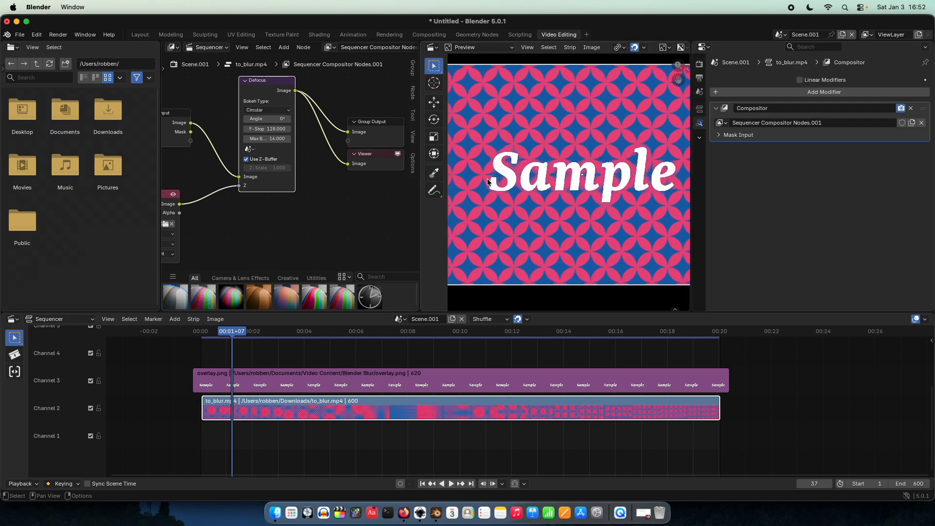
pyautogui.scroll(4, 536, 168)
pyautogui.hscroll(3, 533, 168)
pyautogui.hscroll(-6, 592, 180)
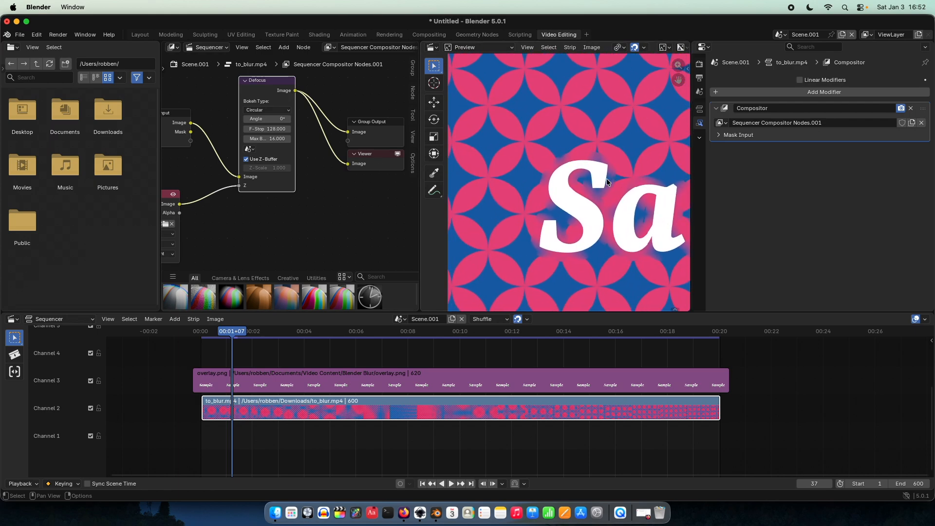
pyautogui.scroll(4, 606, 178)
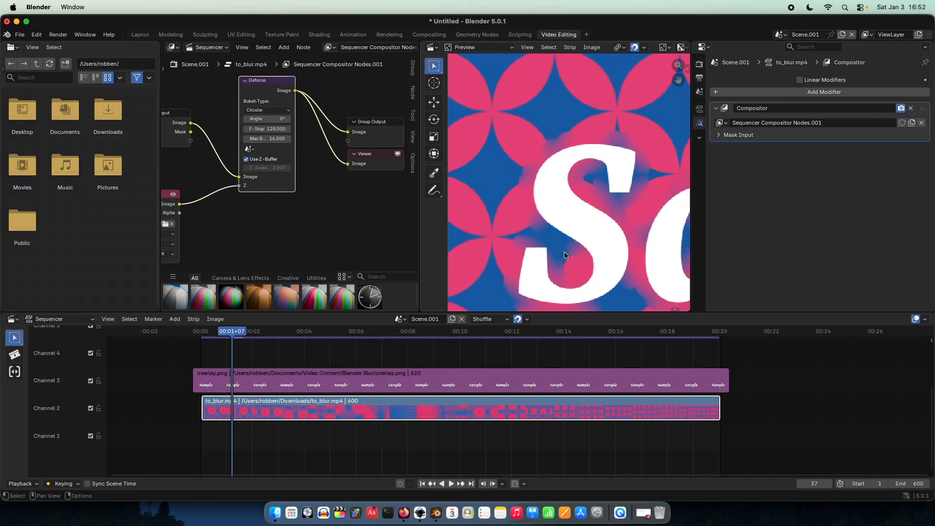
pyautogui.scroll(-7, 563, 263)
pyautogui.moveTo(598, 209); pyautogui.dragTo(509, 206, button='middle')
pyautogui.moveTo(624, 217); pyautogui.dragTo(507, 204, button='middle')
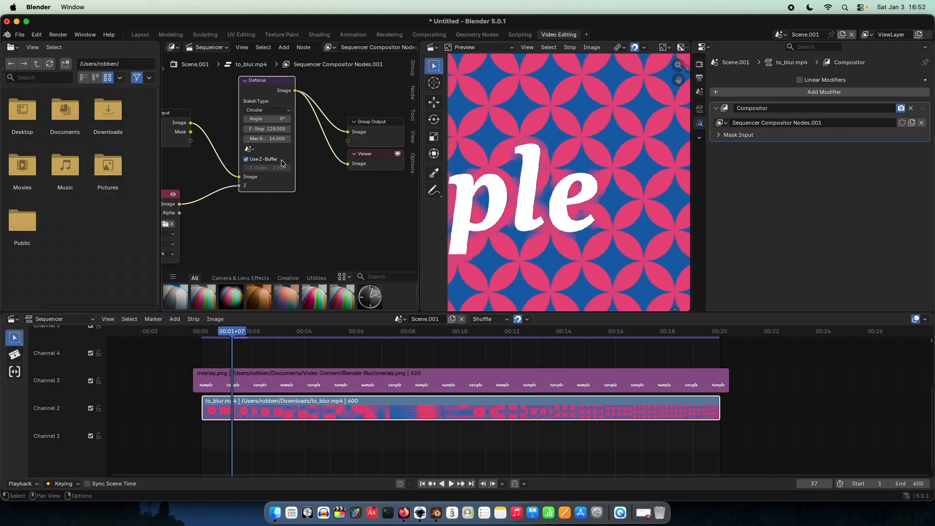
pyautogui.press('Home')
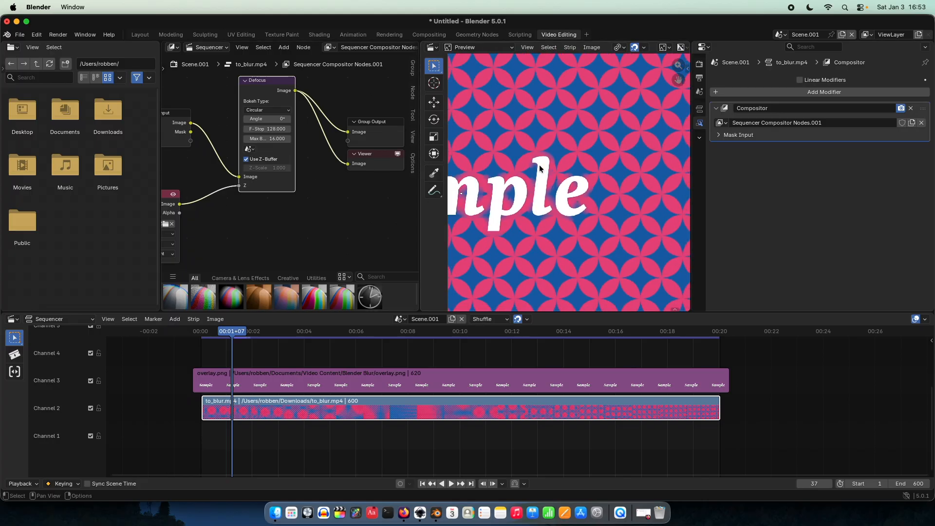
pyautogui.scroll(2, 545, 180)
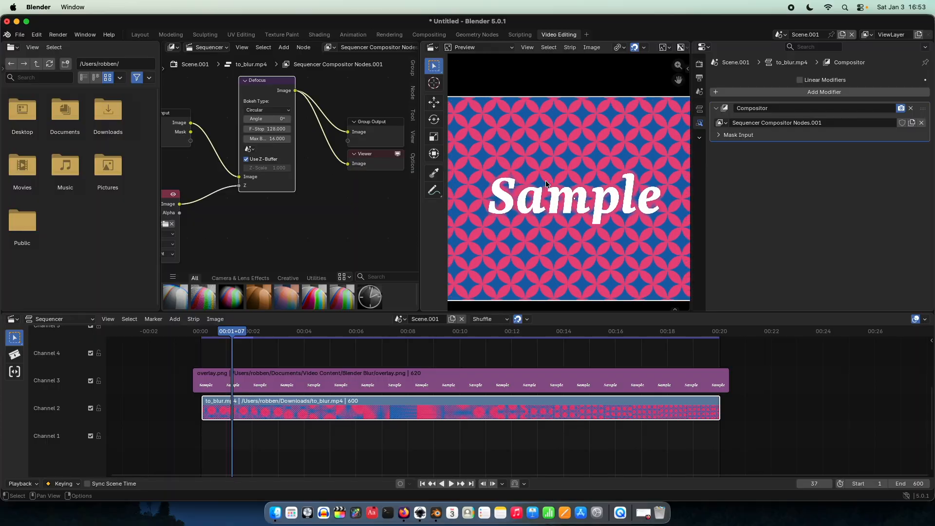
# Step: Set the Defocus node's maximum blur to 30 and inspect the blurred edges around the Sample letters
pyautogui.doubleClick(271, 139)
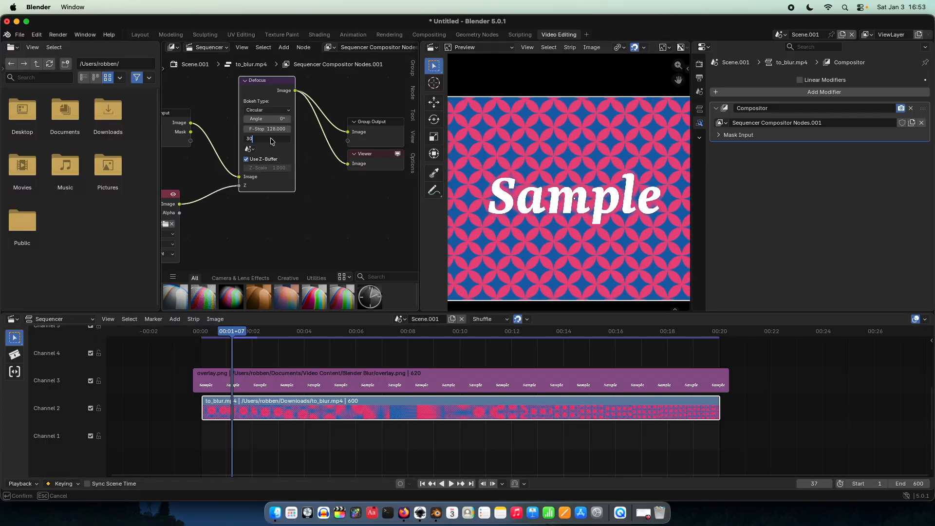
pyautogui.press('Return')
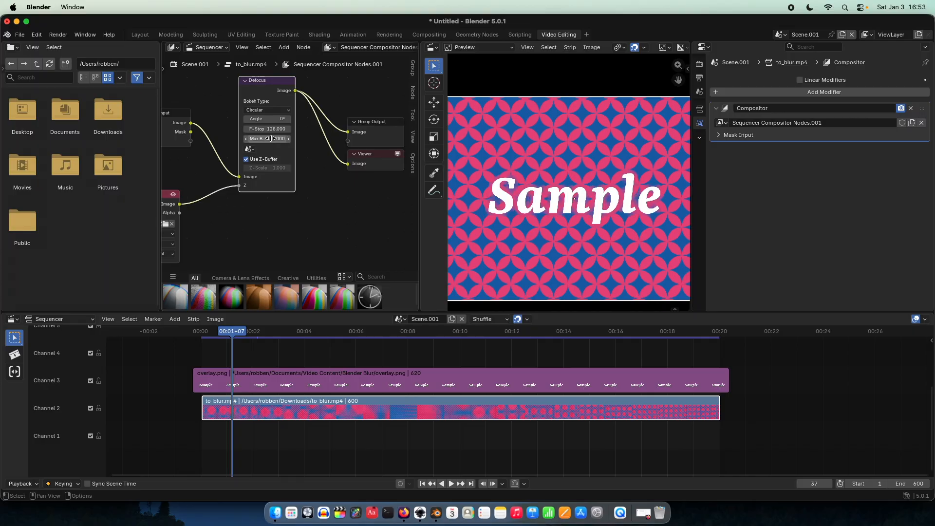
pyautogui.scroll(4, 555, 201)
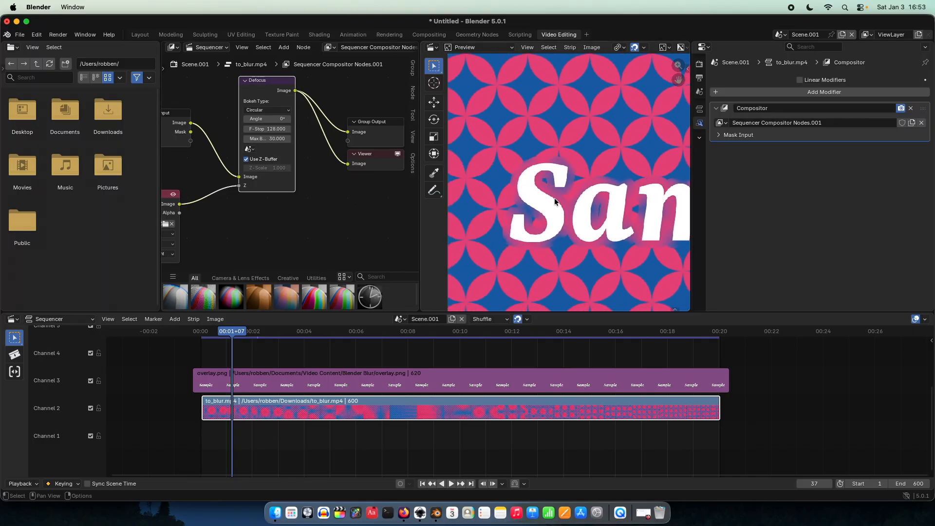
pyautogui.scroll(3, 551, 199)
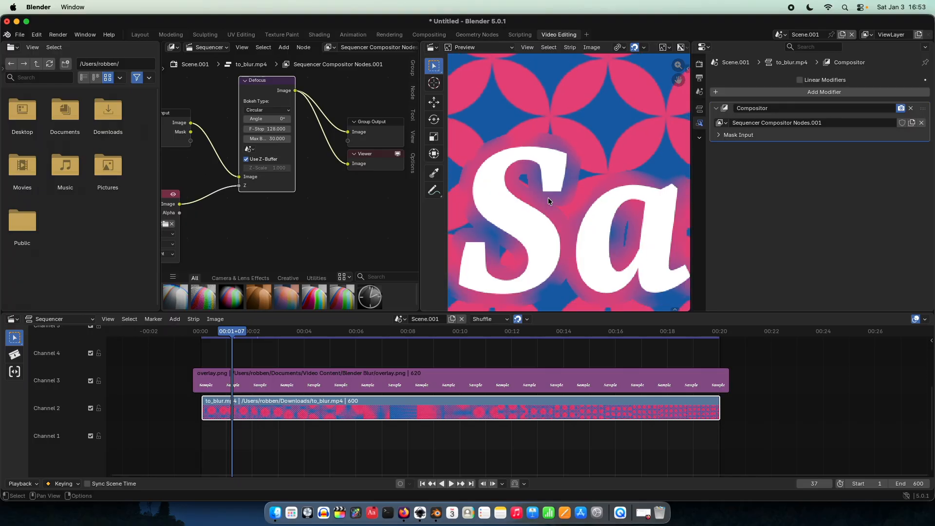
pyautogui.scroll(-10, 548, 198)
pyautogui.moveTo(610, 208); pyautogui.dragTo(549, 203, button='middle')
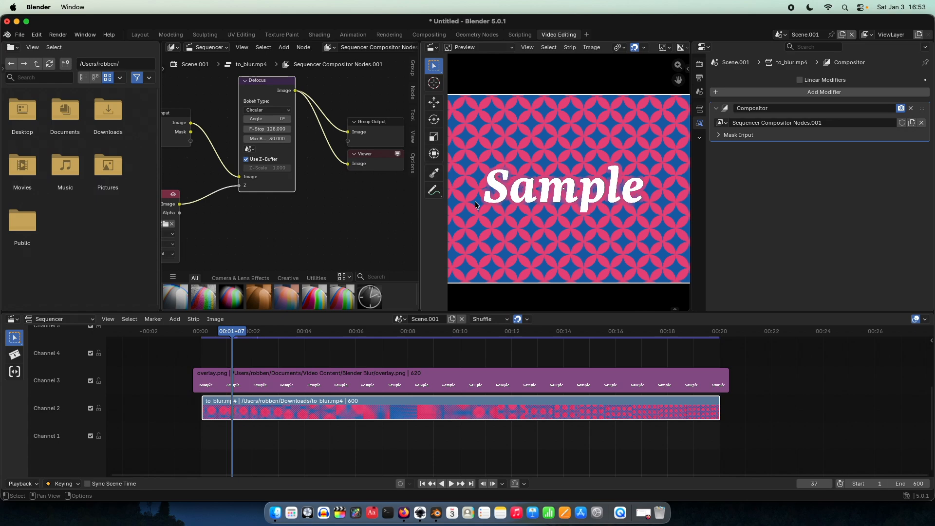
# Step: Switch to Inkscape and give the Sample text a 40 mm stroke width and a 45.5% blur
pyautogui.click(419, 510)
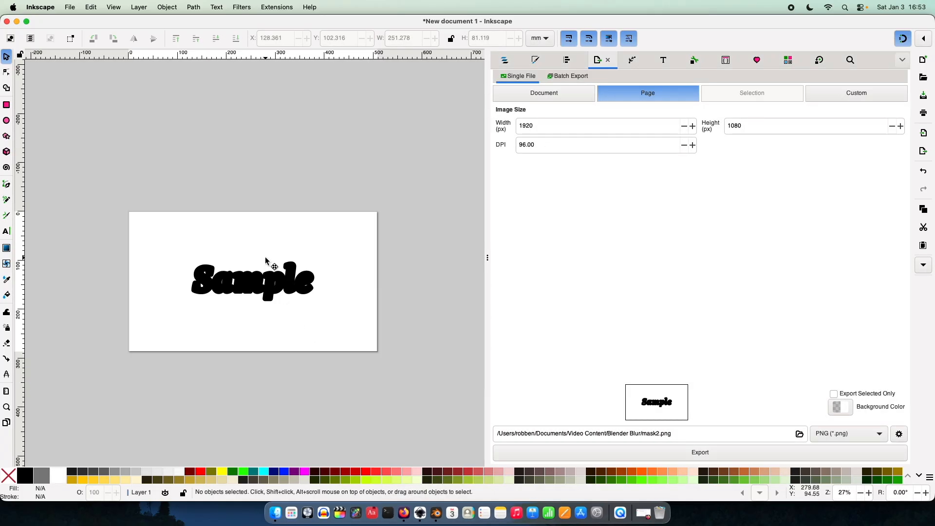
pyautogui.click(267, 298)
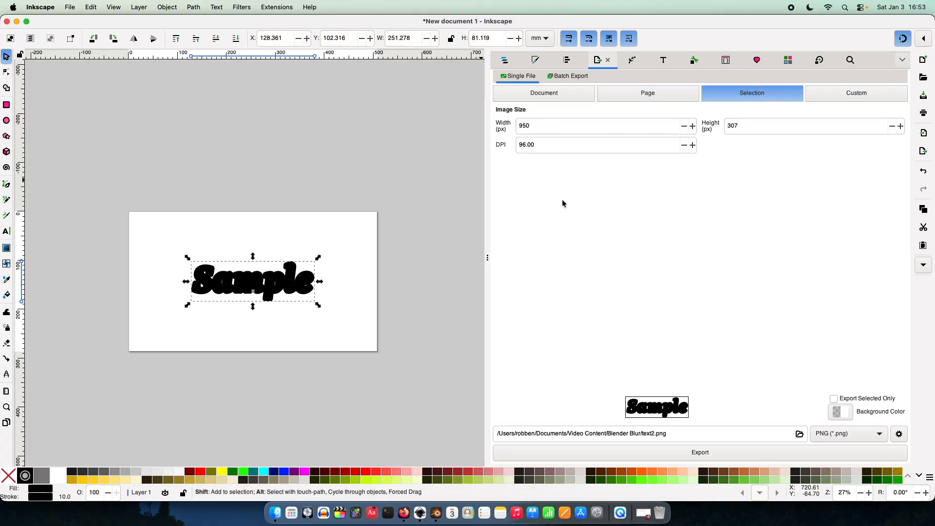
pyautogui.hotkey('ctrl', 'shift', 'f')
pyautogui.click(547, 97)
pyautogui.moveTo(548, 98); pyautogui.dragTo(502, 97)
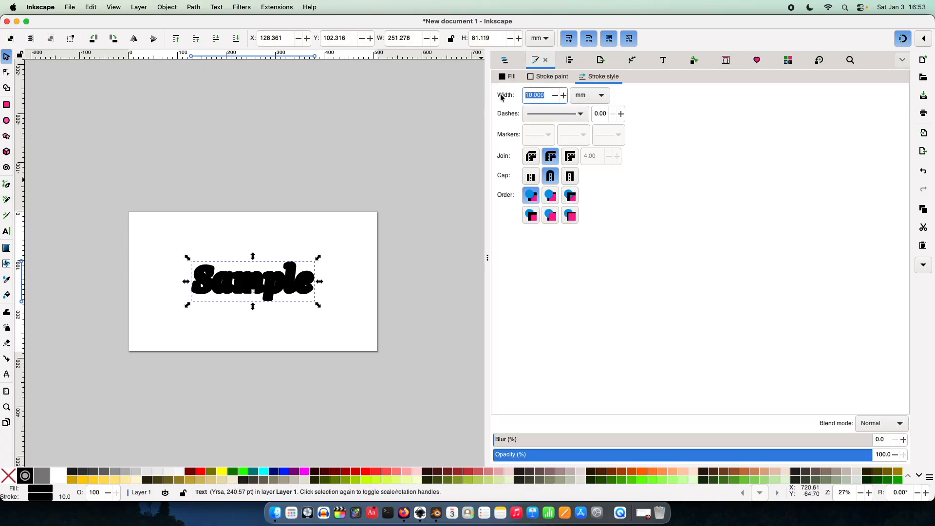
pyautogui.write('40')
pyautogui.press('Return')
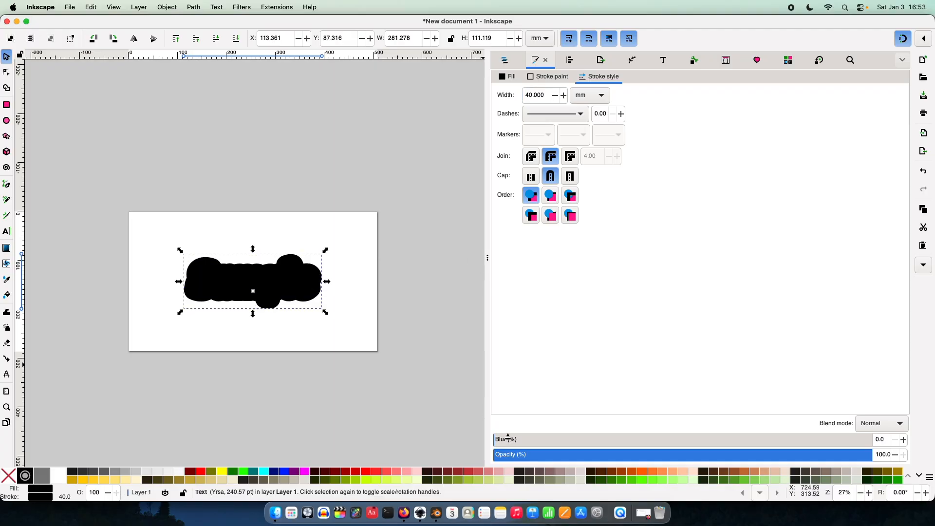
pyautogui.moveTo(508, 438); pyautogui.dragTo(665, 443)
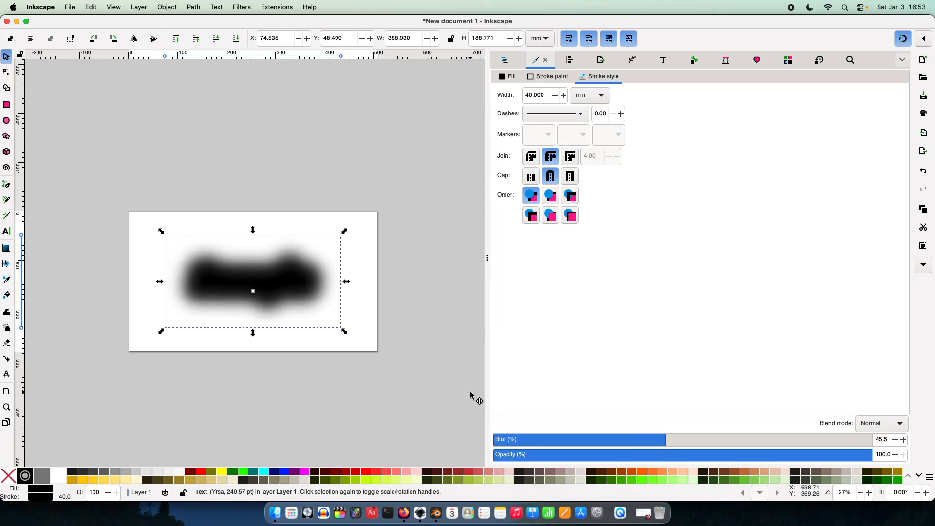
pyautogui.click(432, 375)
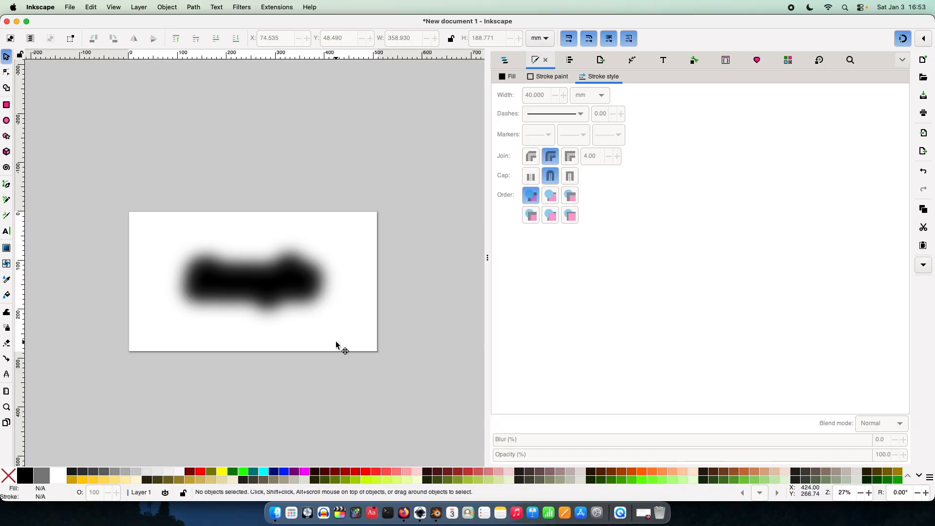
# Step: Export the page with the blurred mask again, replacing the existing mask2.png
pyautogui.press('super+shift+e')
pyautogui.click(599, 454)
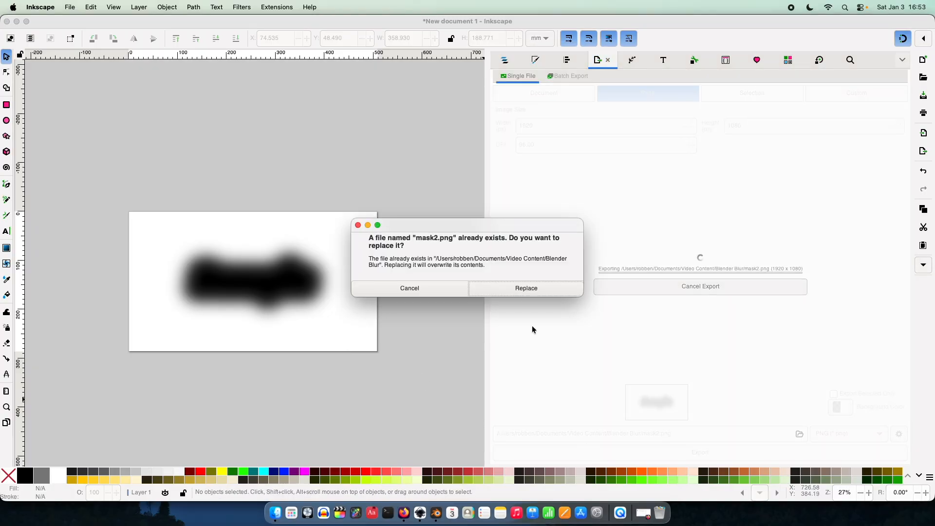
pyautogui.click(518, 289)
# Step: Switch to Blender and reopen the updated mask2.png in the mask image node
pyautogui.click(441, 516)
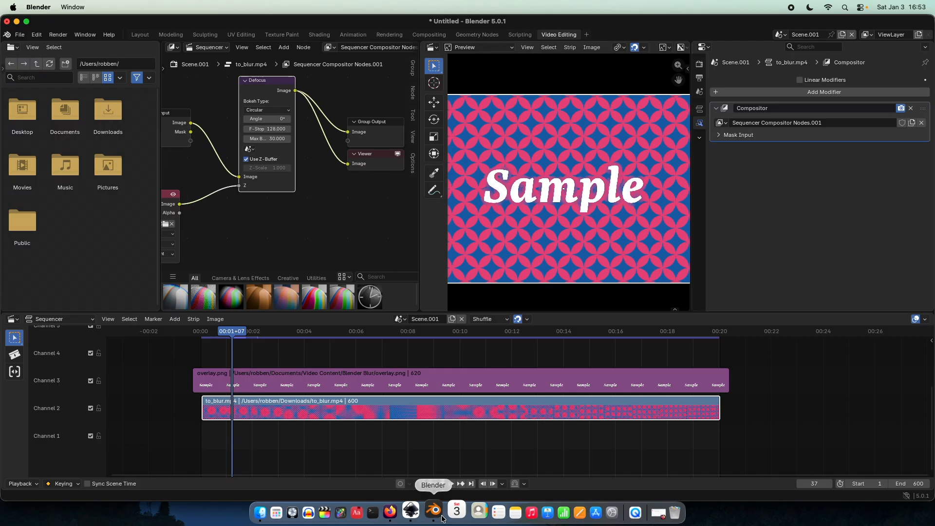
pyautogui.moveTo(208, 237); pyautogui.dragTo(267, 213, button='middle')
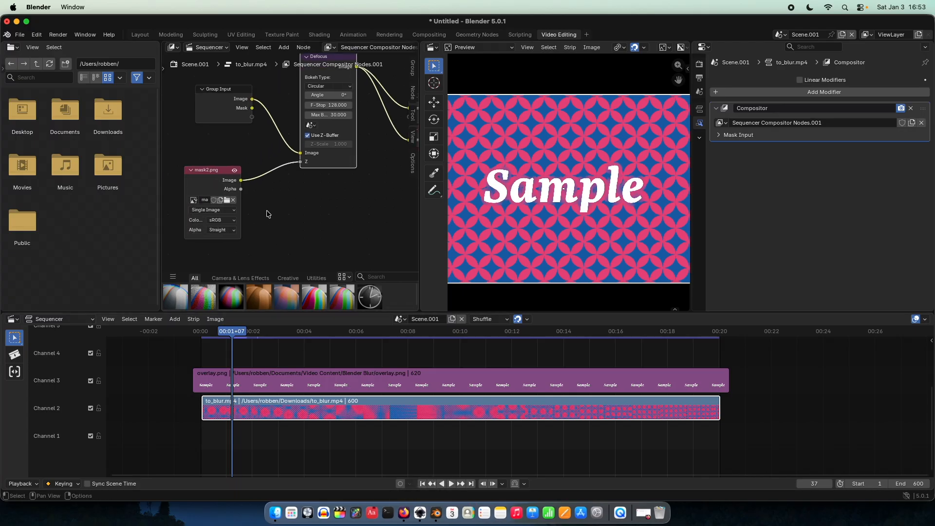
pyautogui.click(226, 200)
pyautogui.doubleClick(274, 256)
# Step: Examine the transition between blurred and sharp background around the Sample text, both close up and across the whole frame
pyautogui.scroll(4, 578, 176)
pyautogui.scroll(4, 578, 176)
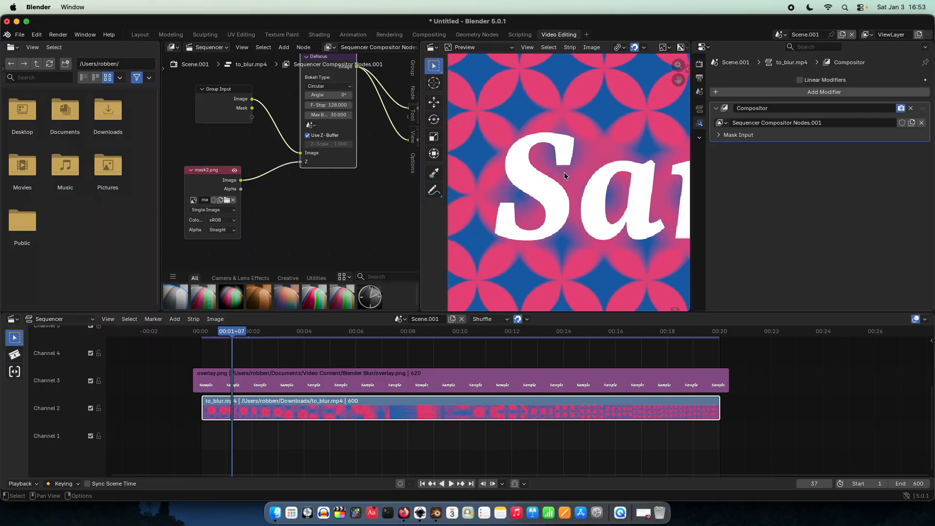
pyautogui.scroll(3, 565, 170)
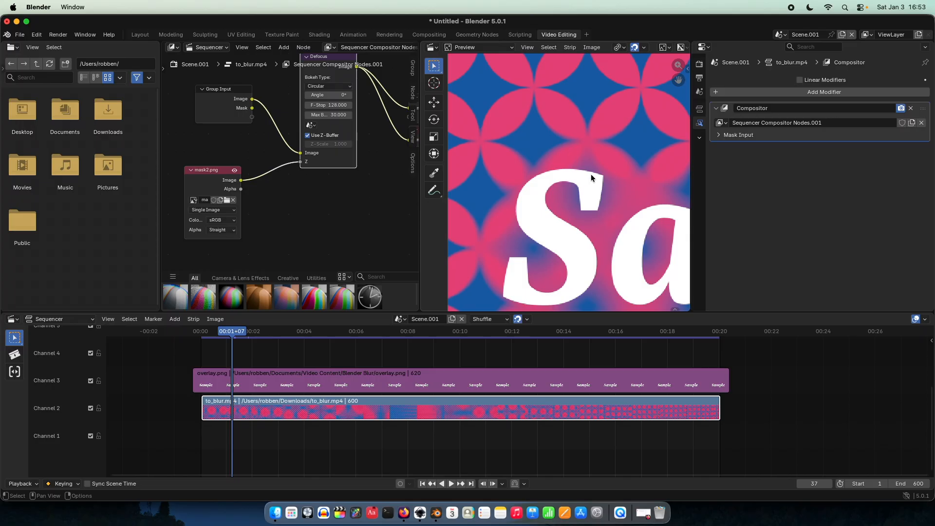
pyautogui.scroll(-4, 566, 232)
pyautogui.moveTo(599, 229); pyautogui.dragTo(497, 211, button='middle')
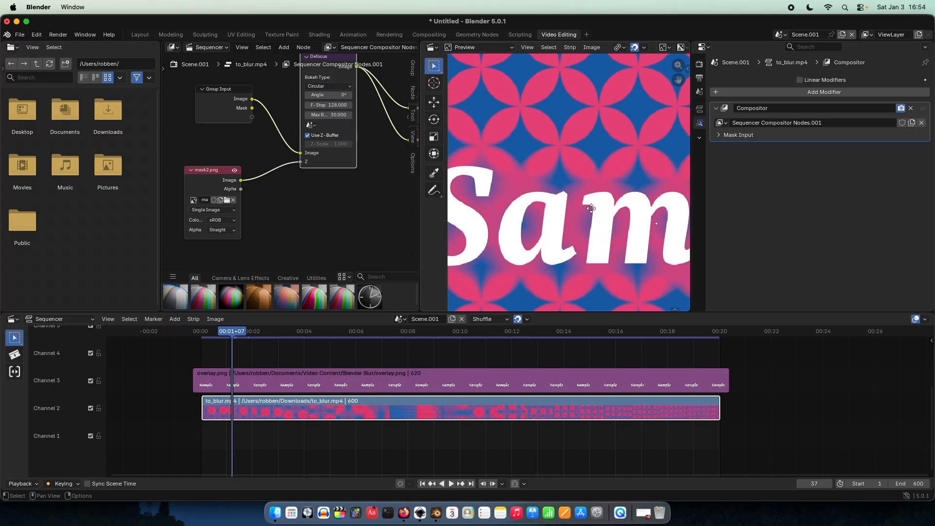
pyautogui.moveTo(591, 208); pyautogui.dragTo(513, 211, button='middle')
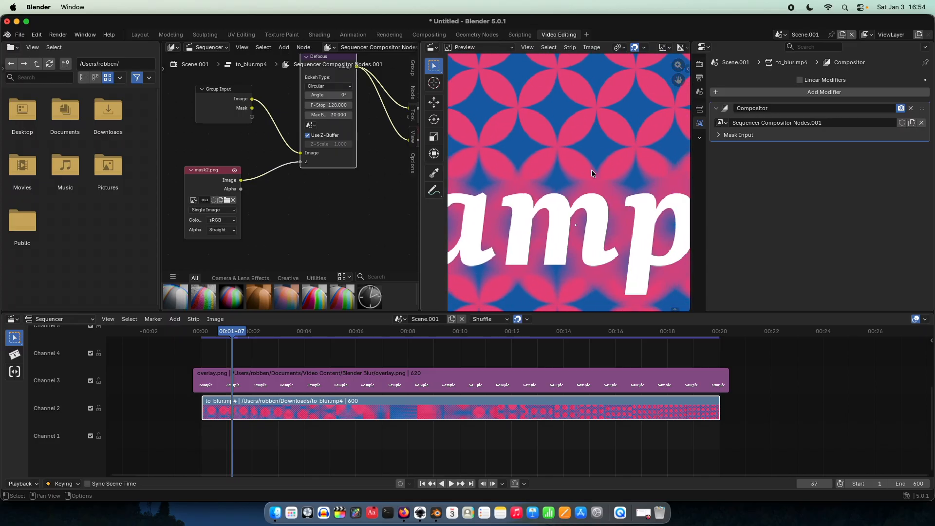
pyautogui.scroll(-1, 572, 233)
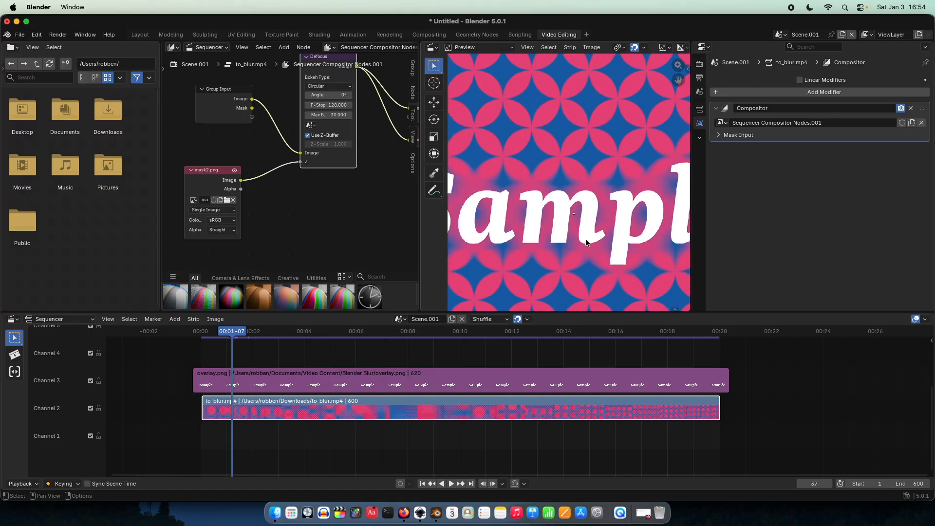
pyautogui.scroll(-3, 586, 242)
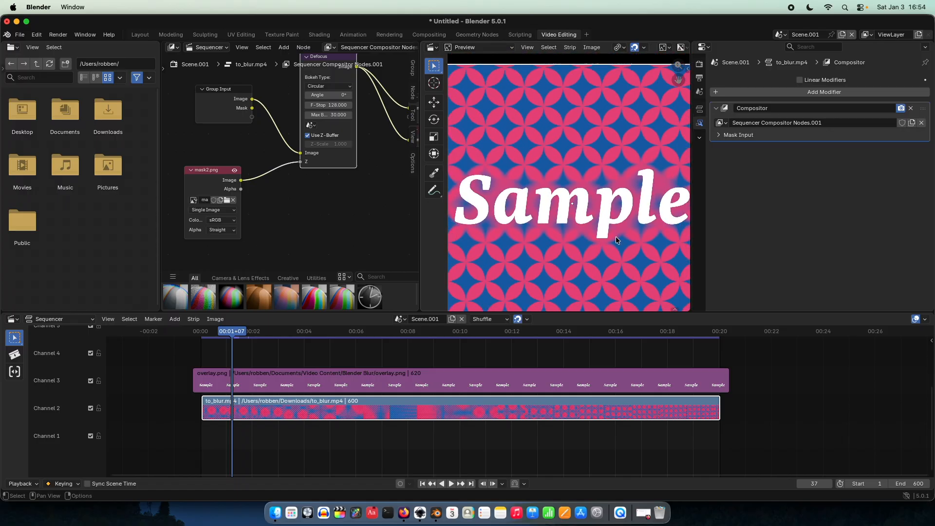
pyautogui.scroll(3, 615, 236)
pyautogui.scroll(-1, 568, 238)
pyautogui.scroll(-8, 568, 239)
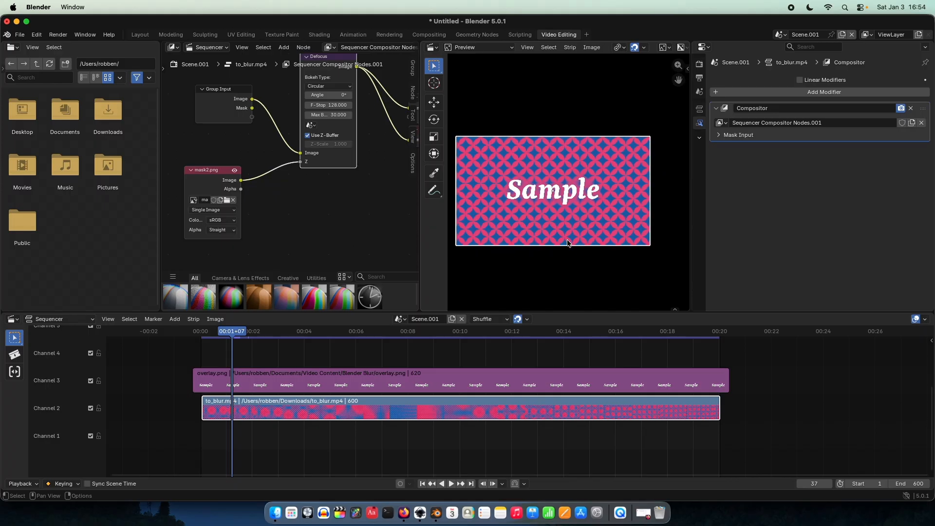
pyautogui.moveTo(568, 242); pyautogui.dragTo(610, 233, button='middle')
pyautogui.scroll(3, 592, 238)
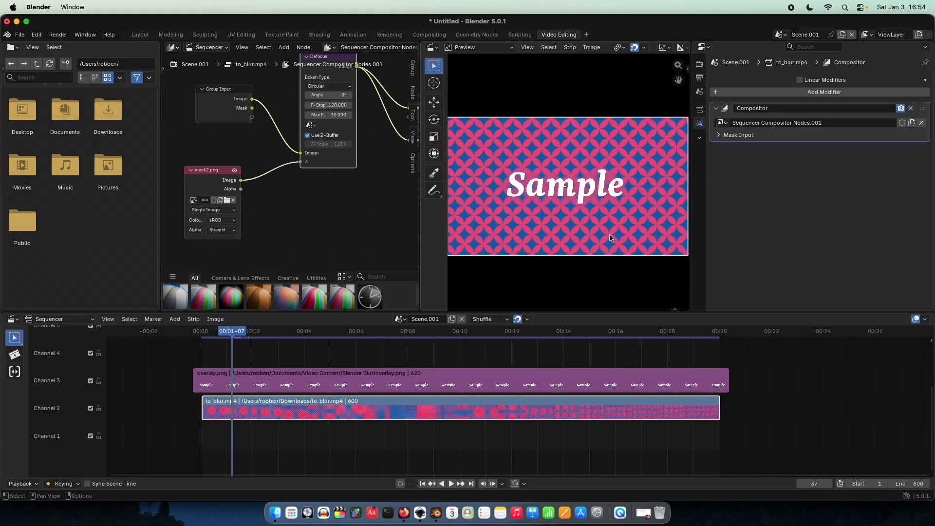